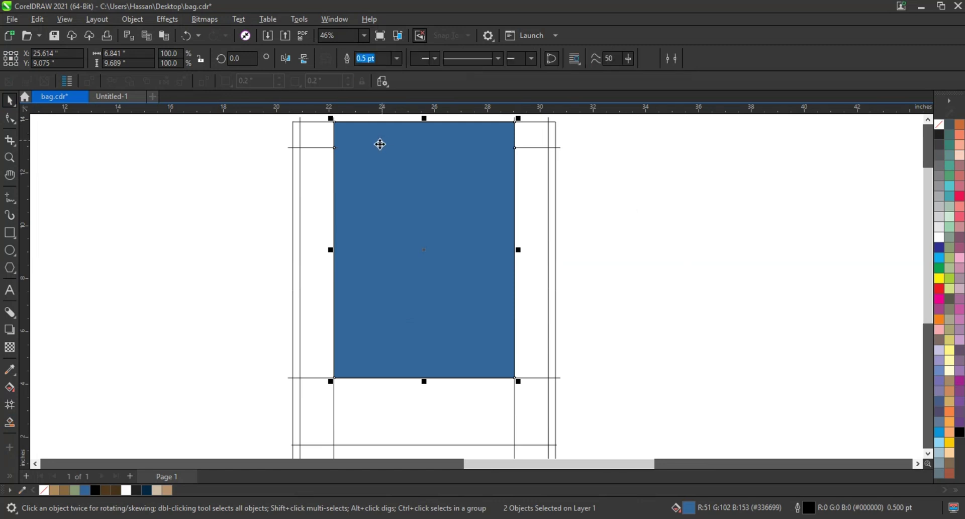
Step: Recolour the large centre panel of the bag template dark navy
click(150, 490)
click(187, 304)
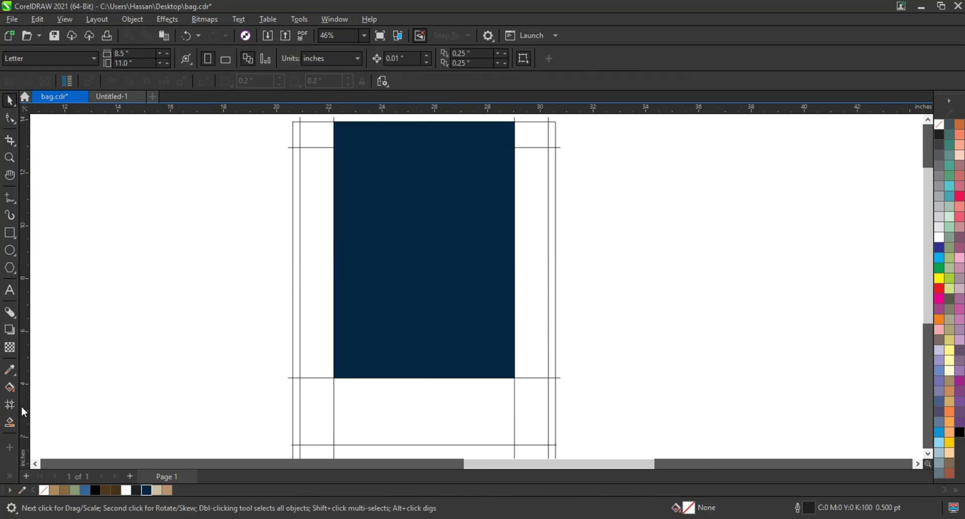
Step: Smart-fill the remaining regions of the left side panel, weld them into one shape and colour it beige
click(312, 358)
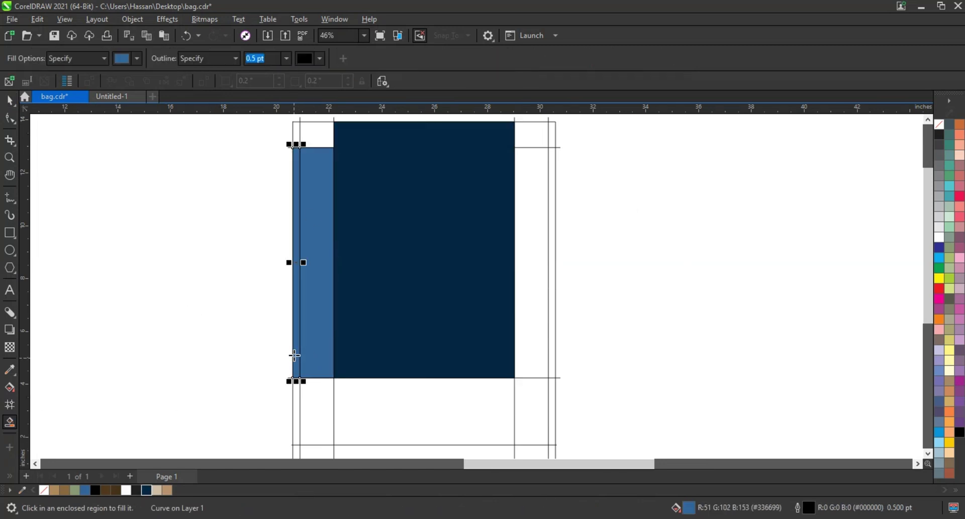
click(312, 137)
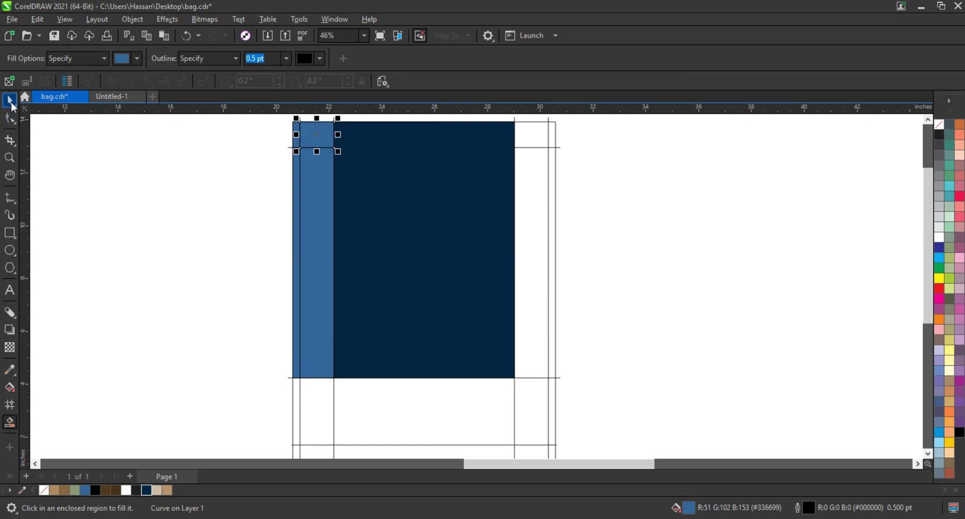
click(10, 99)
drag(261, 119, 354, 383)
click(346, 59)
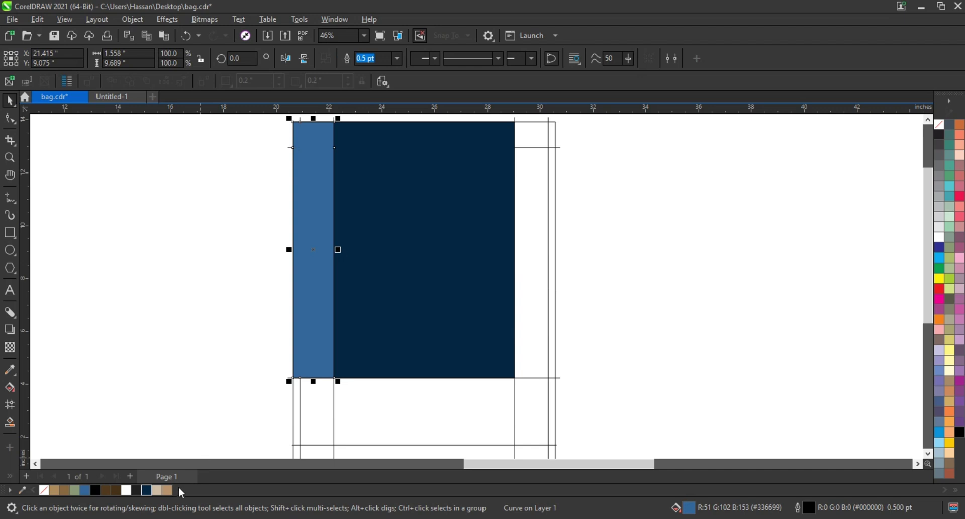
click(159, 489)
key(Escape)
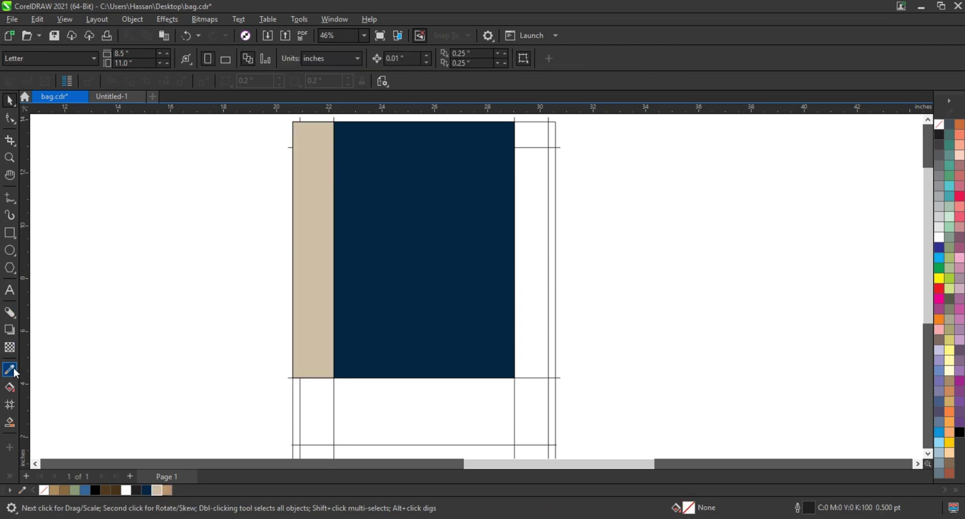
Step: Smart-fill the regions of the right side panel, weld them into one shape and colour it beige
click(10, 422)
click(533, 348)
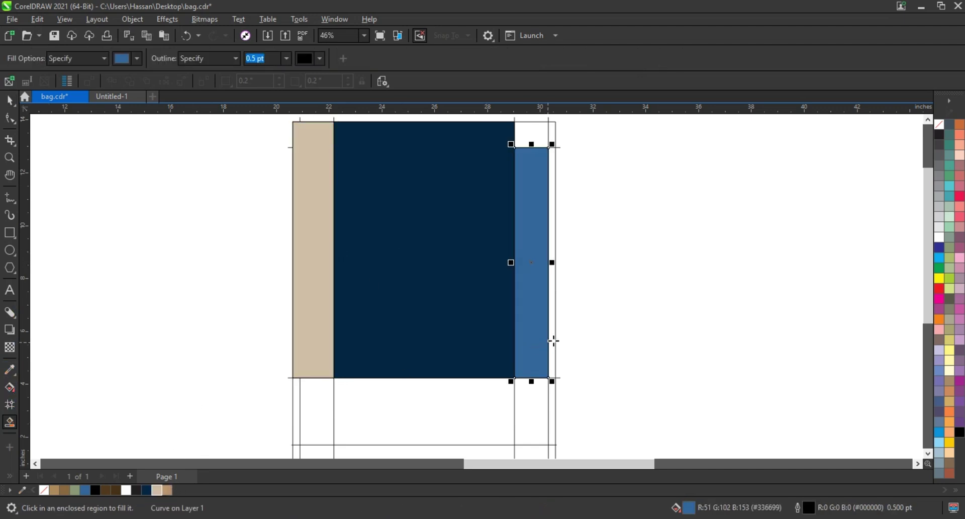
click(552, 340)
click(540, 139)
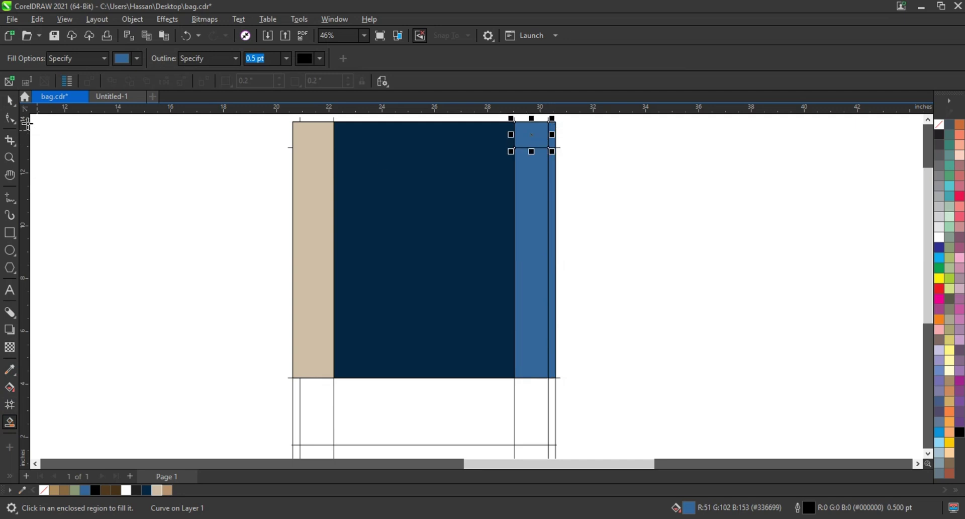
key(space)
drag(574, 120, 477, 386)
click(350, 58)
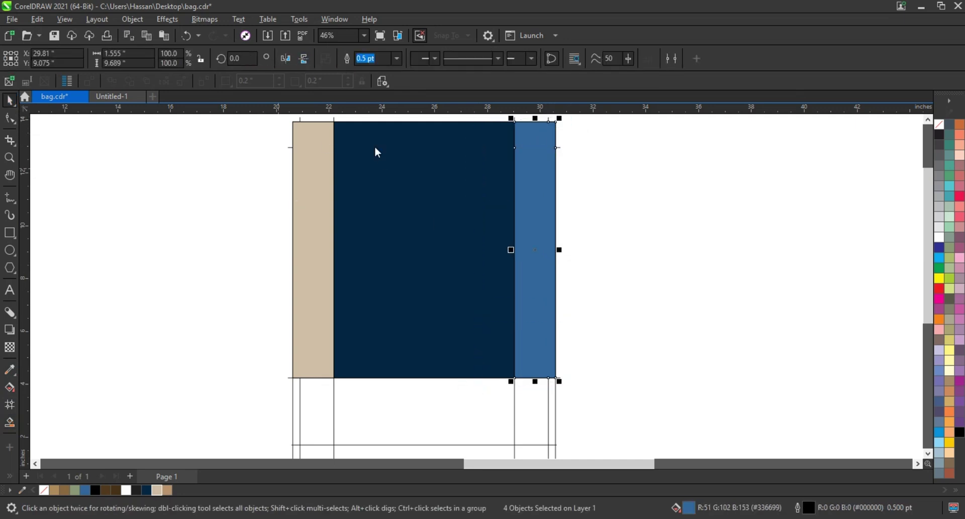
click(162, 489)
click(230, 295)
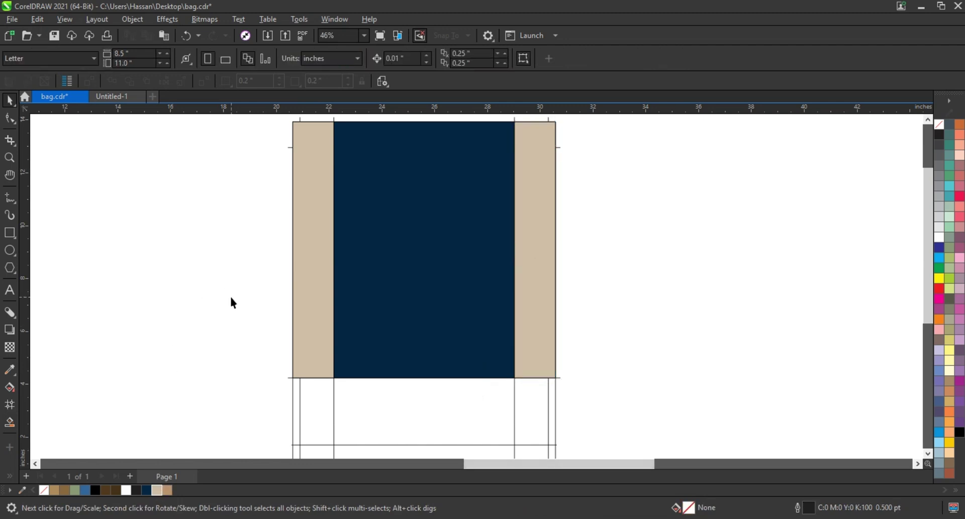
Step: Draw a circle about 1.85 inches in diameter beside the bag template and set its outline to 1.5 pt
click(11, 254)
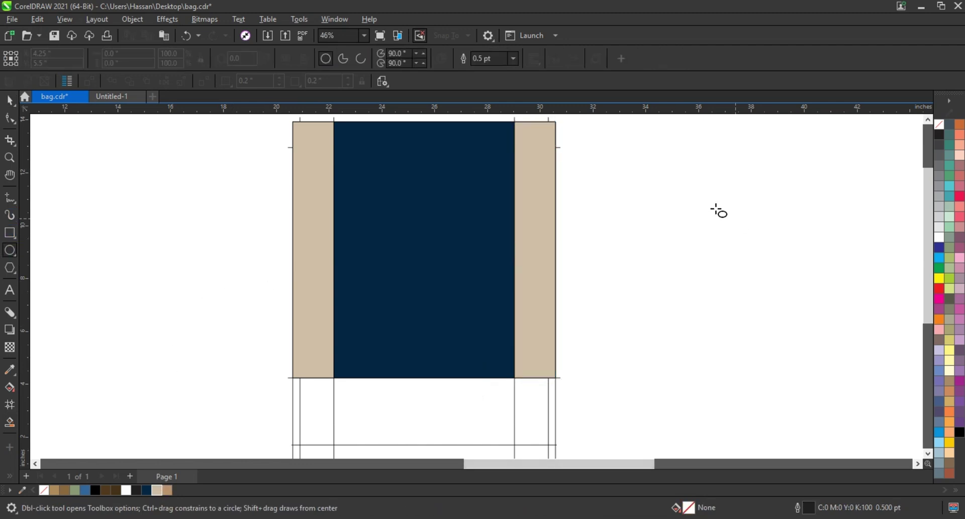
drag(664, 196, 697, 245)
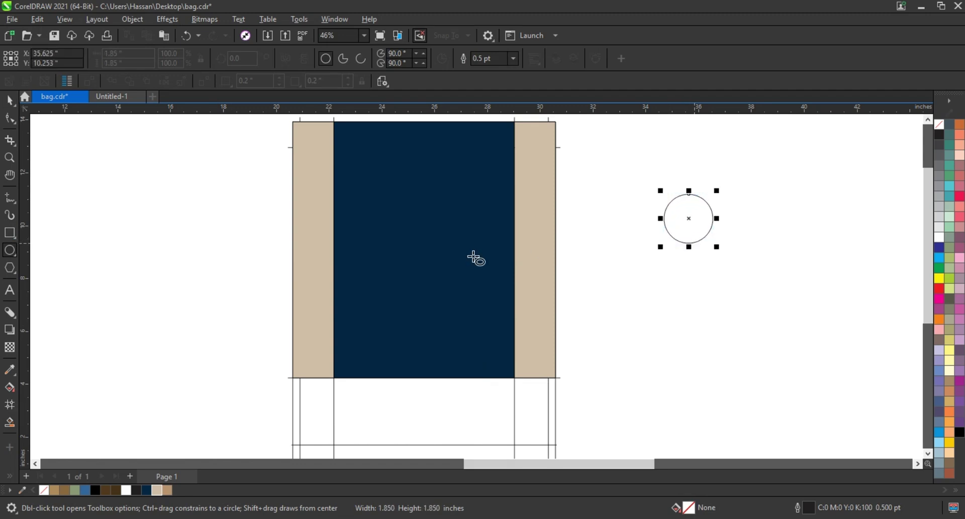
key(shift+F2)
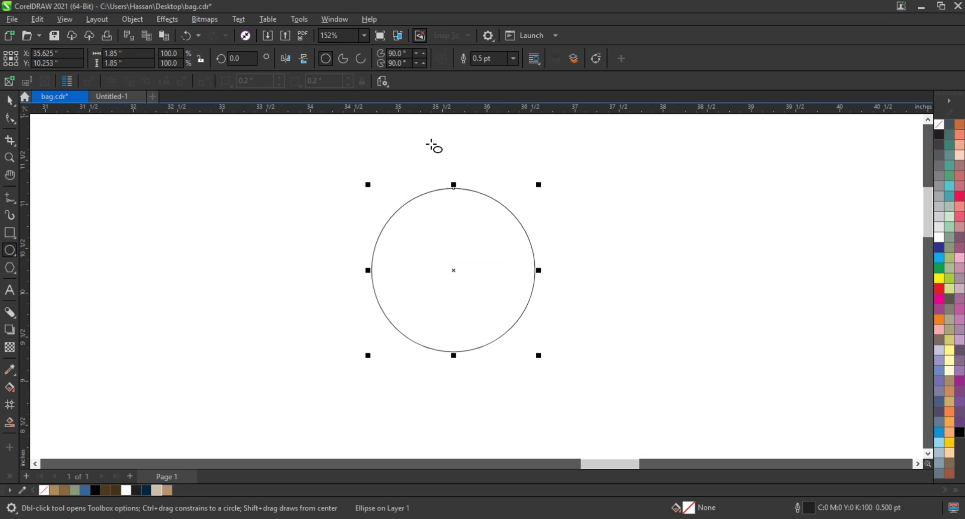
click(513, 58)
click(494, 118)
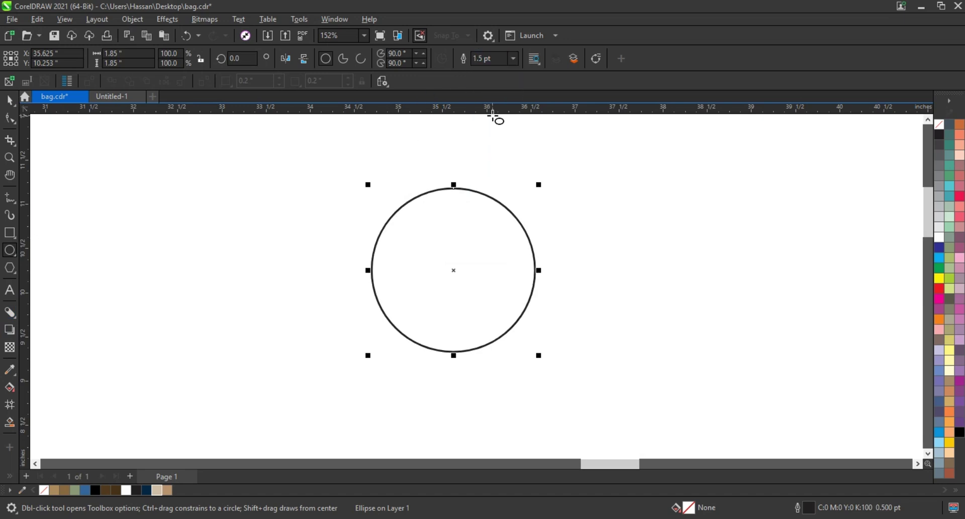
Step: Add an inward contour to the circle with 9 steps and an offset of about 0.094 inches
click(18, 323)
click(43, 327)
drag(451, 188, 457, 259)
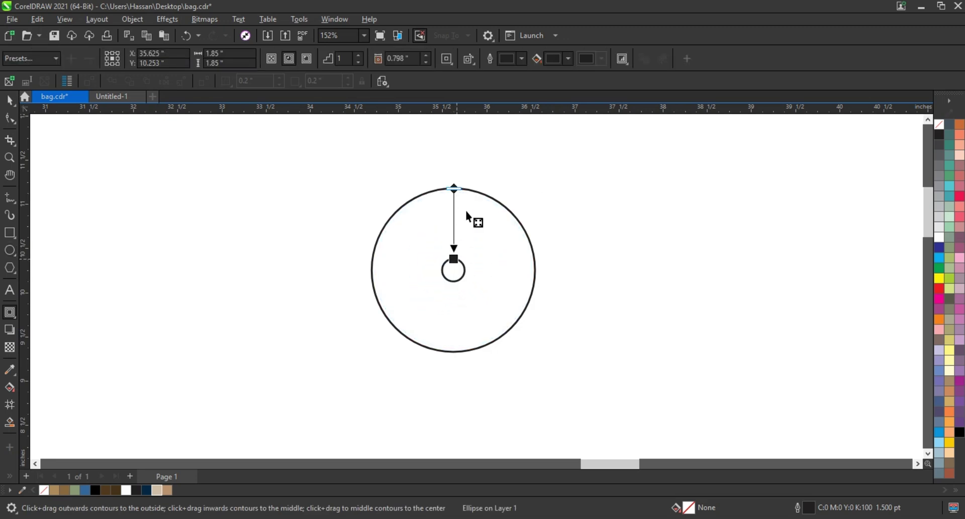
drag(457, 216, 457, 216)
drag(454, 253, 458, 262)
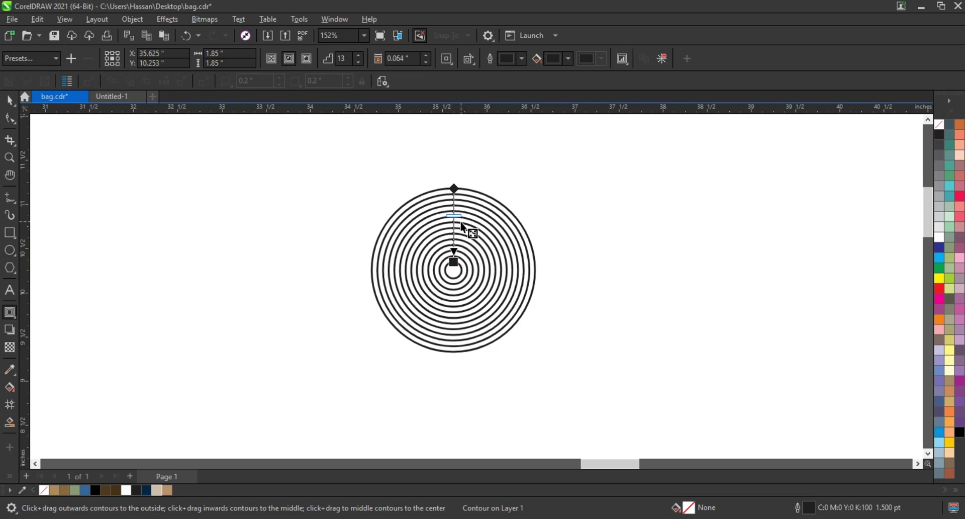
drag(458, 215, 458, 212)
drag(452, 260, 454, 263)
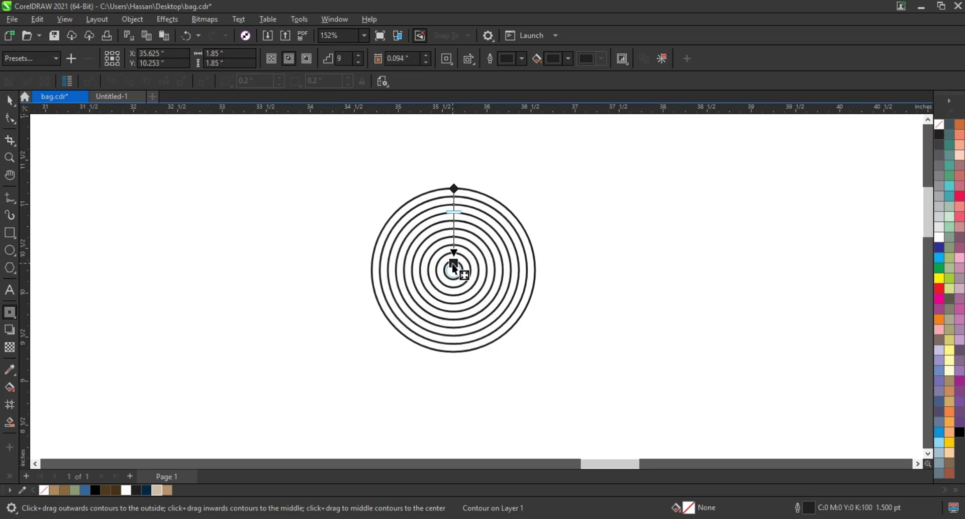
Step: Break the contour apart from the circle and ungroup the resulting inner rings
click(9, 100)
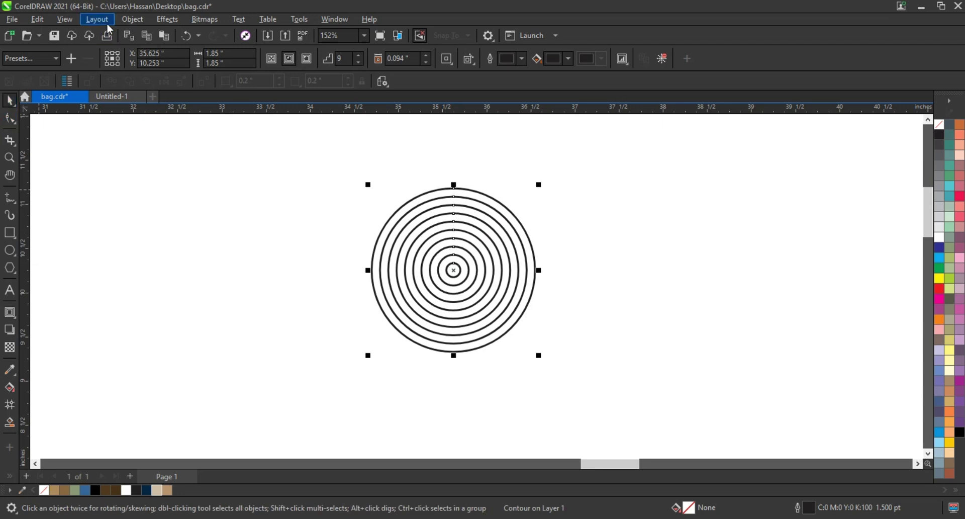
click(96, 19)
mouse_move(126, 20)
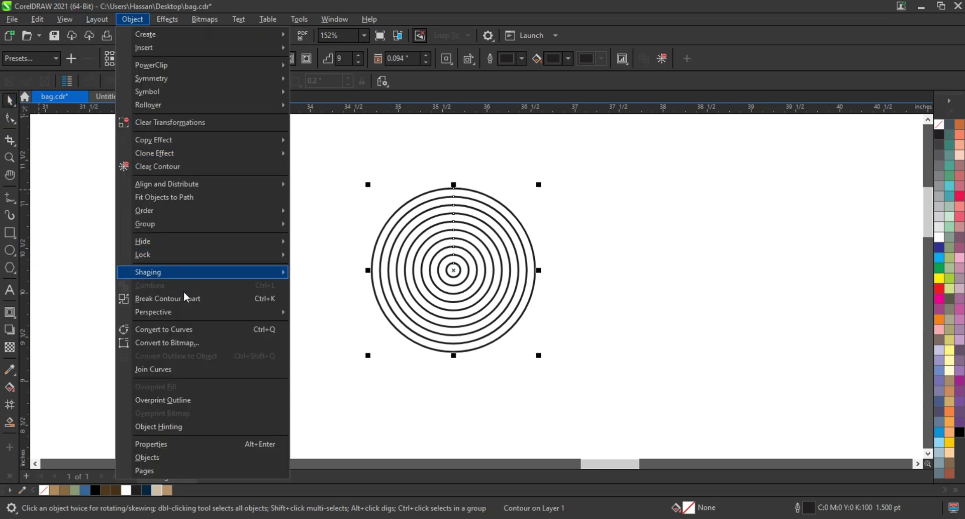
click(189, 298)
click(363, 200)
click(421, 236)
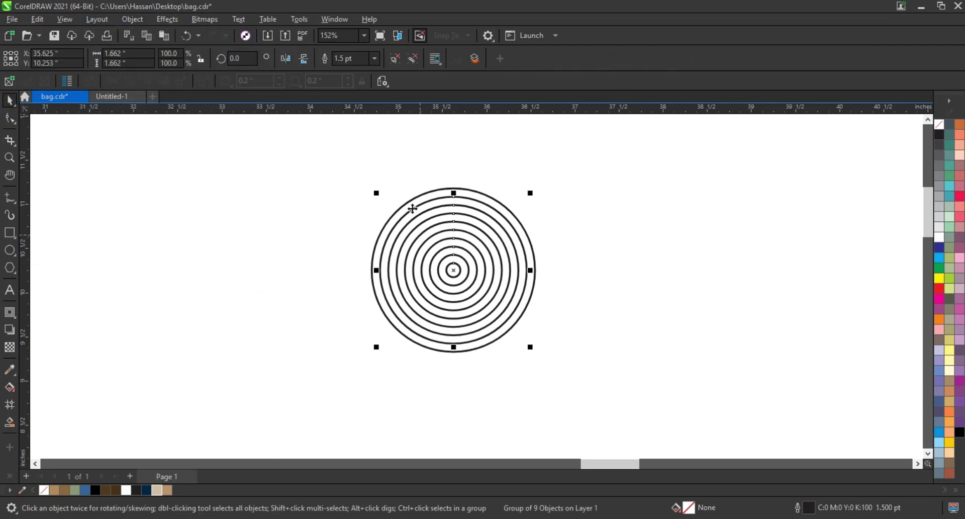
Step: Combine all ten concentric circles into one object and fill it with beige #CEBEA7
drag(325, 157, 568, 377)
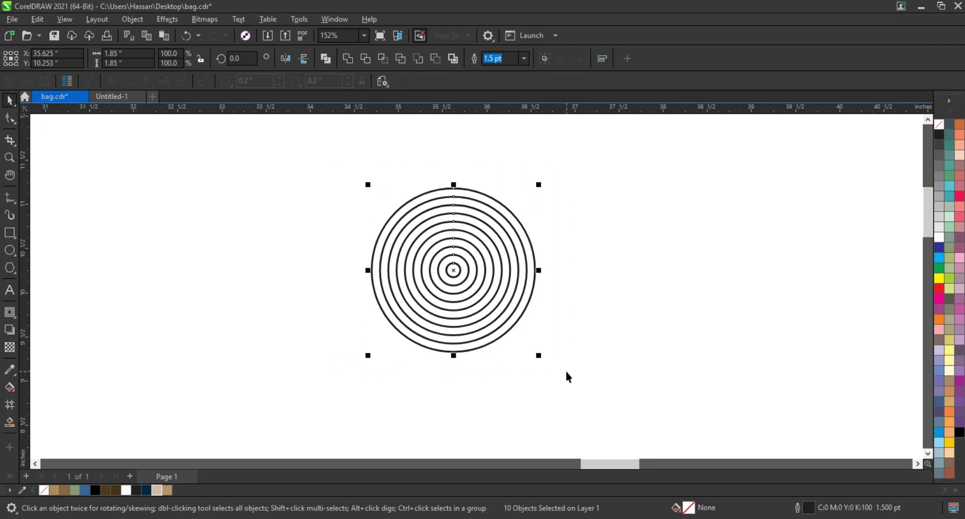
click(331, 63)
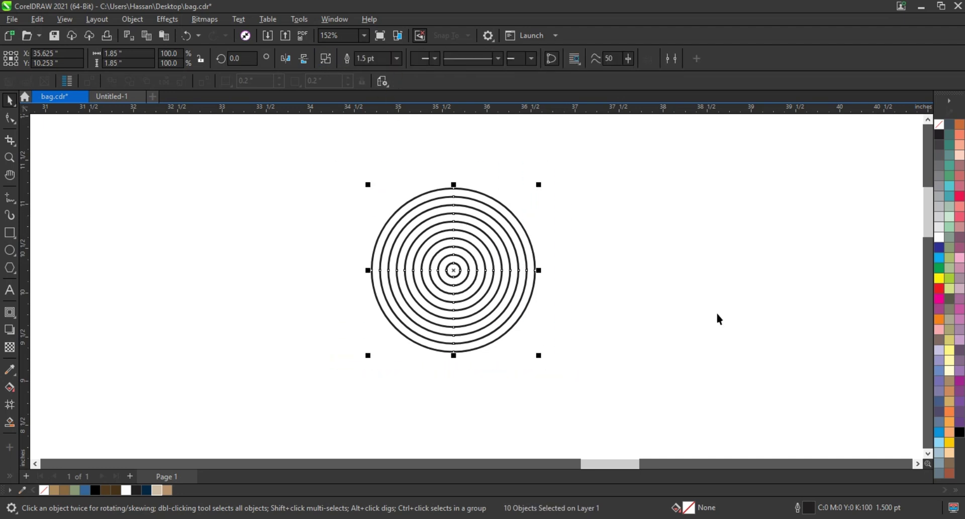
click(157, 491)
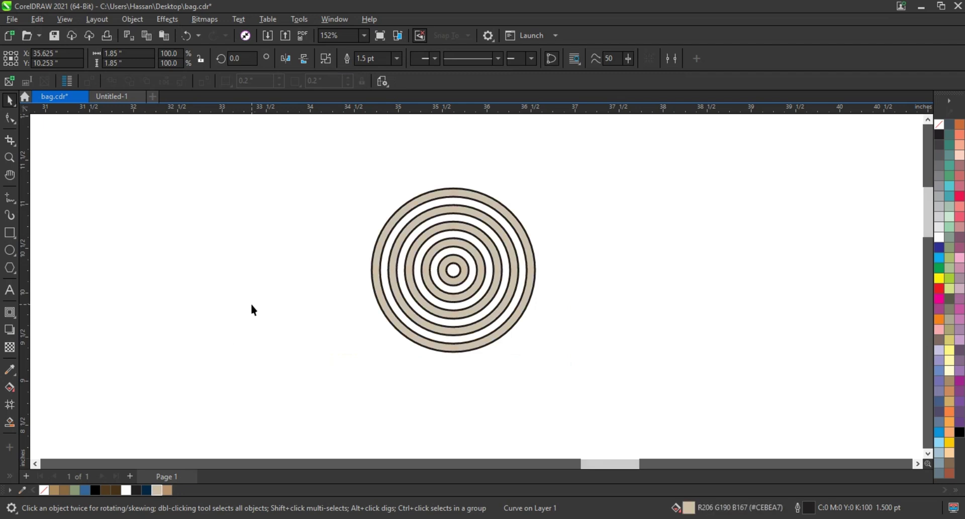
click(250, 302)
Step: Trim away the lower half of the rings with a rectangle about 3.17 by 1.28 inches, and delete the rectangle
key(F6)
drag(589, 384, 309, 271)
click(10, 100)
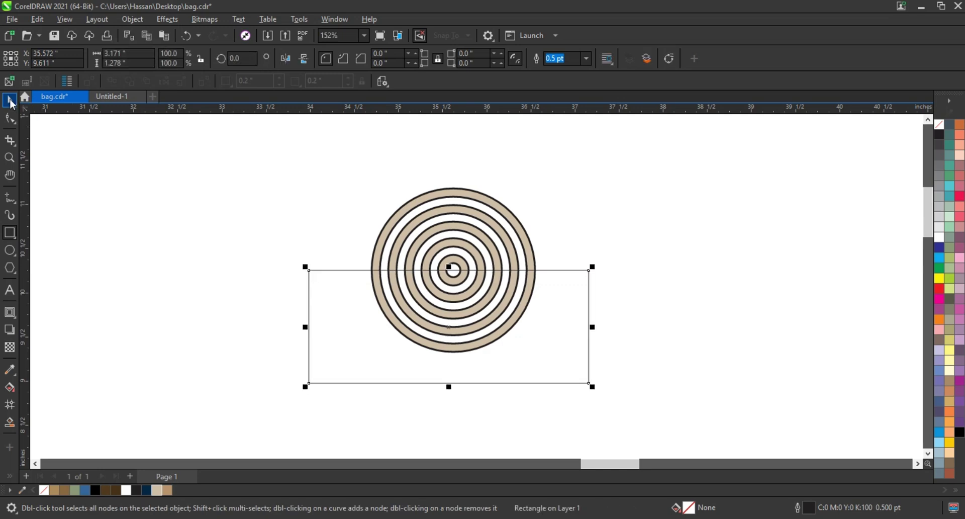
shift+click(454, 216)
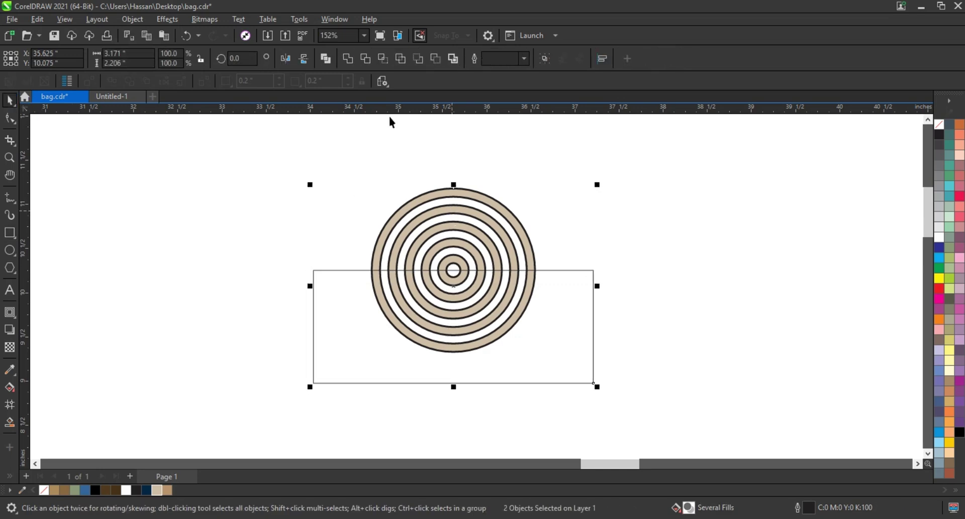
click(365, 59)
click(420, 300)
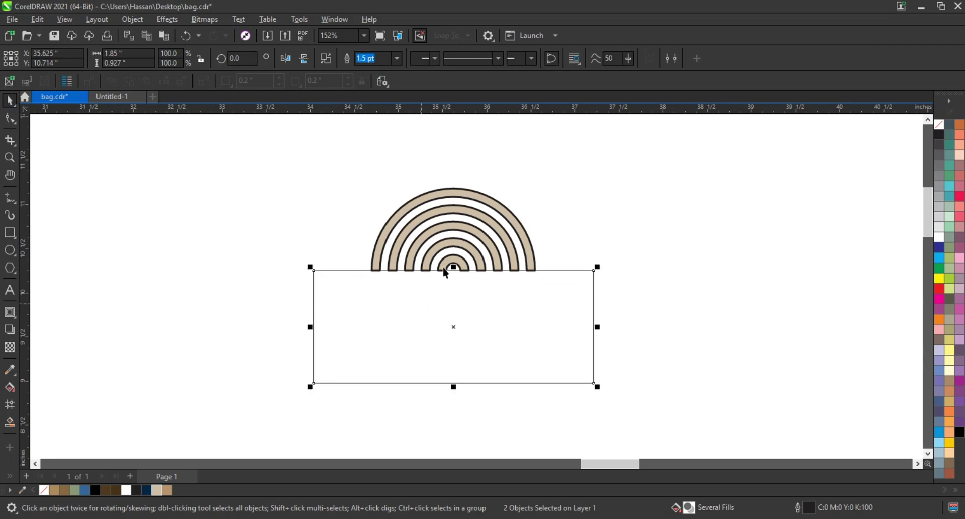
key(Delete)
Step: Mirror a copy of the half-ring shape downward and offset it sideways so its bands continue those of the upper half
click(473, 223)
drag(454, 185, 451, 295)
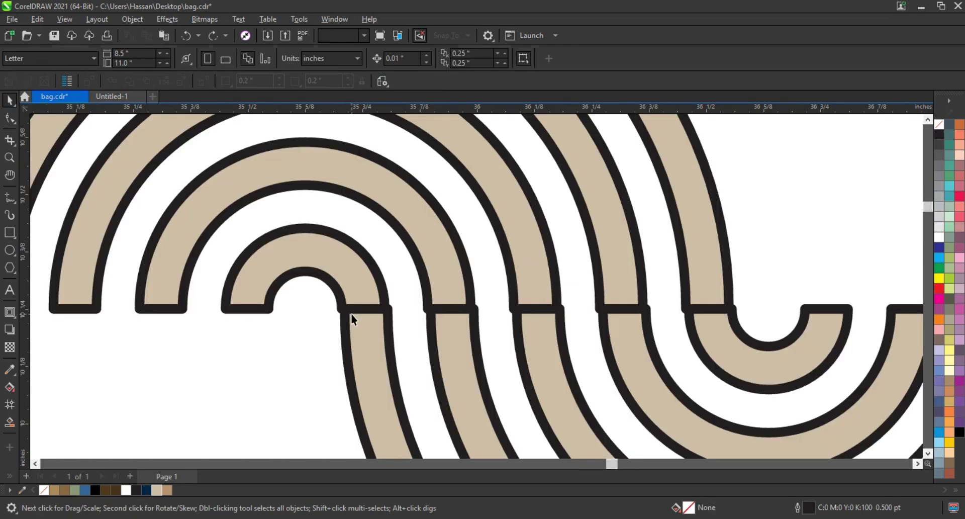
click(352, 314)
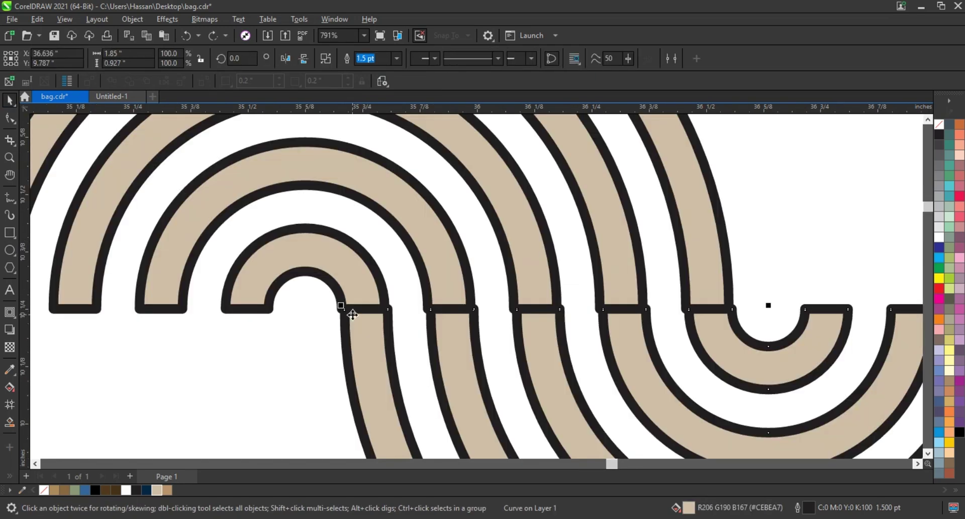
key(Left)
key(Right)
Step: Remove the outlines from both the upper and lower half-ring shapes
shift+click(352, 280)
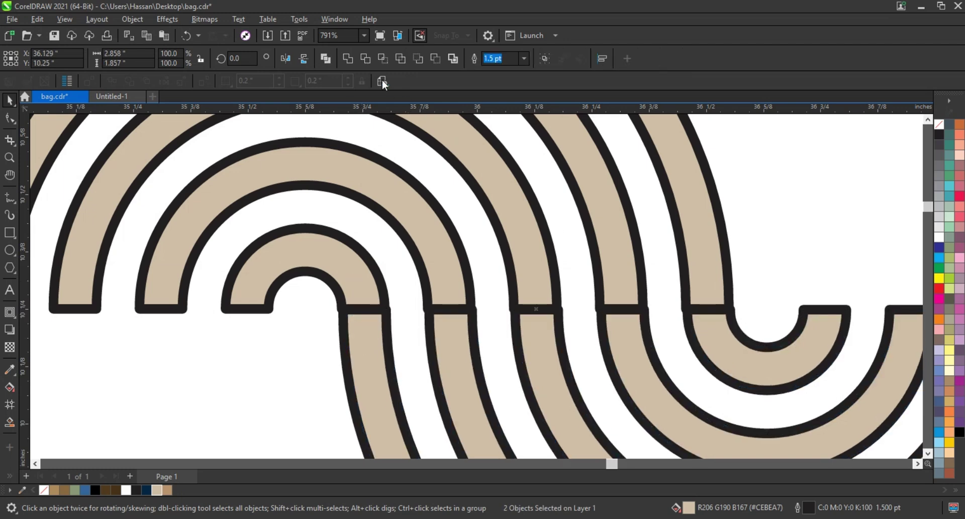
right_click(939, 130)
click(924, 132)
Step: Nudge the lower half-ring shape up to overlap the upper one and weld the two into a single wave unit
click(731, 358)
key(Up)
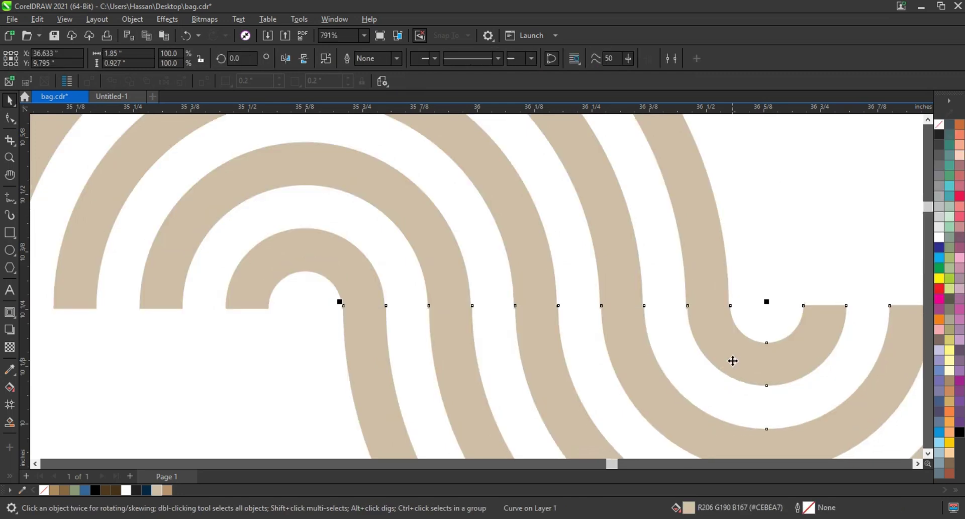
shift+click(515, 271)
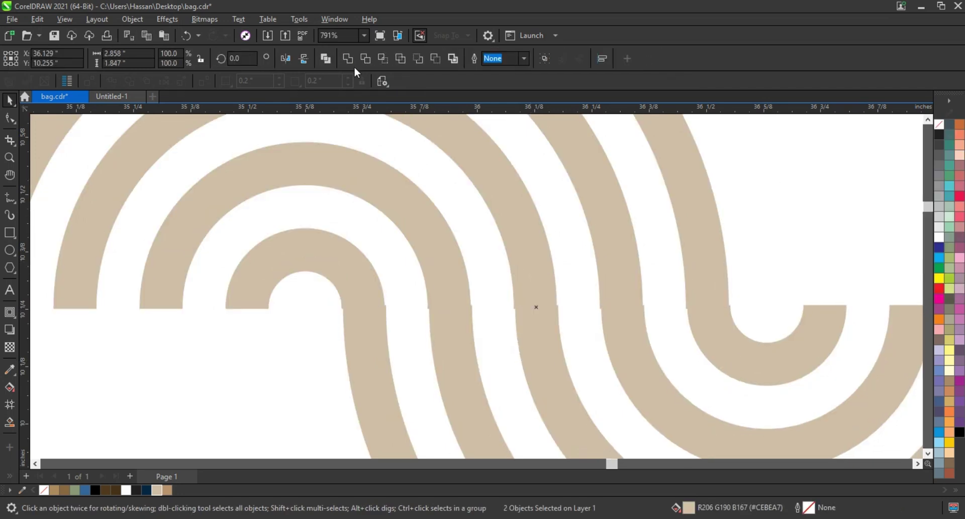
Step: Duplicate the wave unit horizontally and repeat the copy to build a continuous row of seven units
scroll(486, 211, down, 3)
drag(495, 254, 611, 256)
scroll(511, 328, down, 1)
key(ctrl+r)
key(ctrl+r)
key(ctrl+r)
key(ctrl+r)
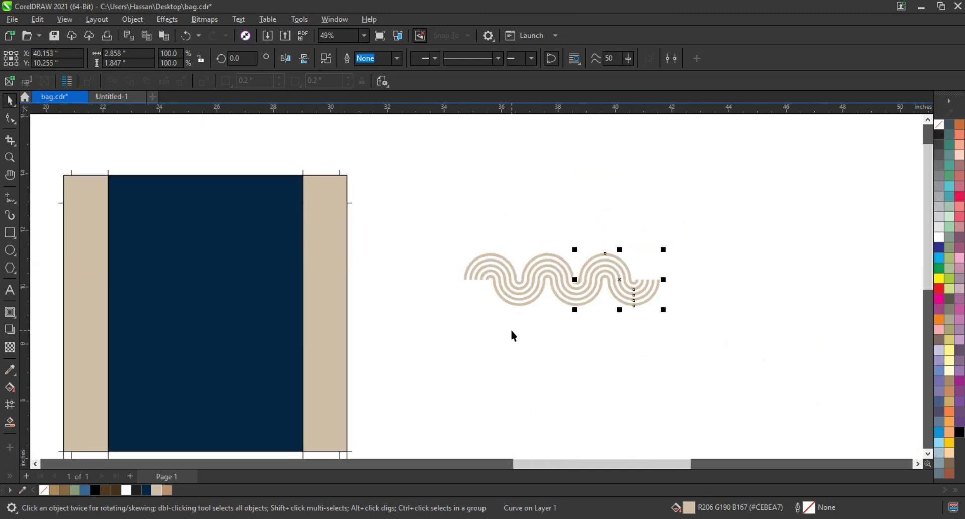
key(ctrl+r)
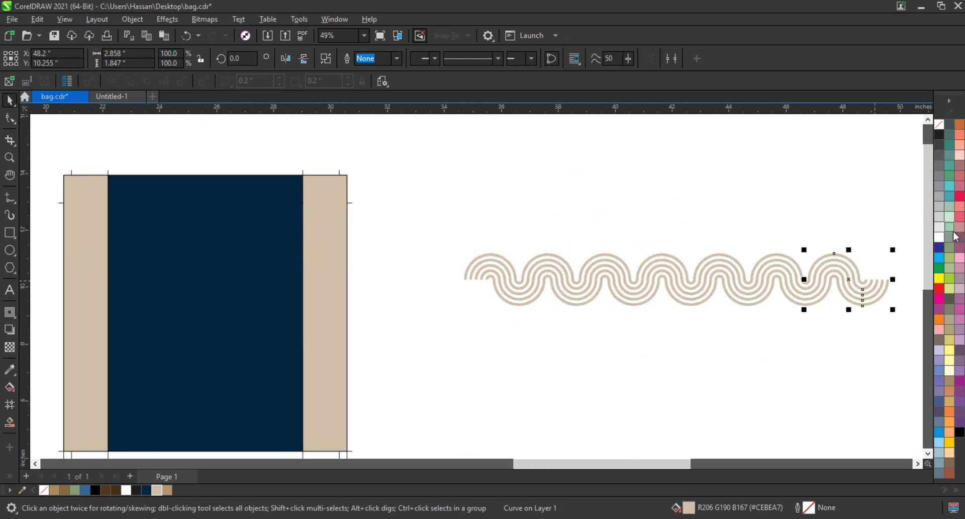
Step: Combine all units of the wave row into a single object
drag(908, 347, 291, 125)
drag(865, 215, 366, 340)
key(ctrl+l)
Step: Duplicate the wave row downward at equal spacing to make four stacked rows
drag(562, 280, 564, 336)
key(ctrl+d)
key(ctrl+d)
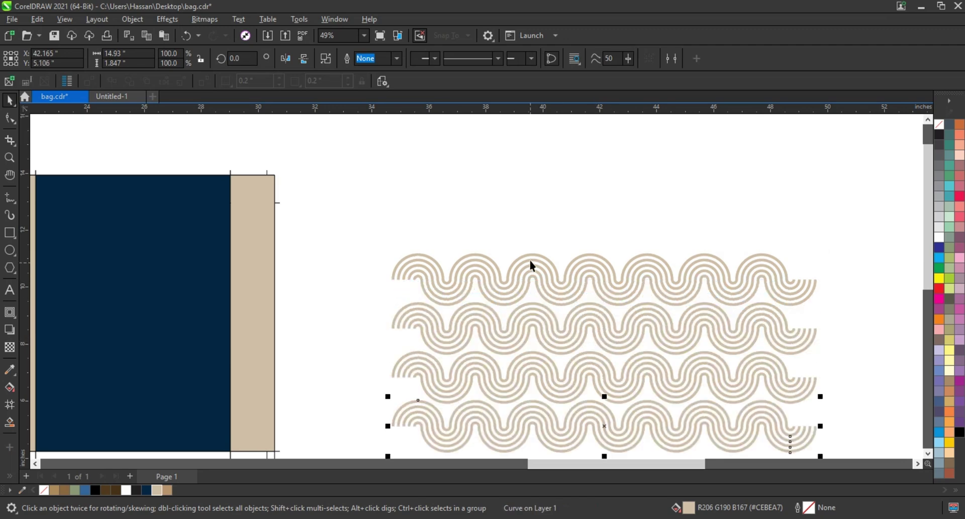
Step: Combine the four wave rows, move the pattern onto the navy centre panel and scale it down
scroll(532, 266, down, 1)
drag(413, 233, 734, 409)
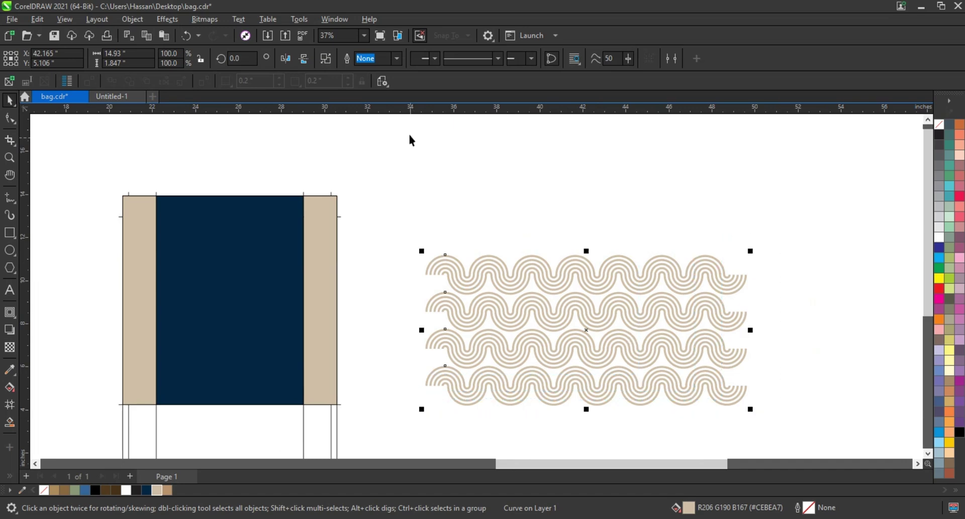
drag(567, 330, 236, 257)
drag(424, 346, 324, 321)
Step: Centre the wave pattern horizontally on the navy panel, resize it to about 8.74 inches wide and move it to the panel's lower edge
shift+click(285, 330)
key(c)
click(410, 333)
click(338, 294)
drag(335, 302, 326, 294)
drag(233, 245, 225, 368)
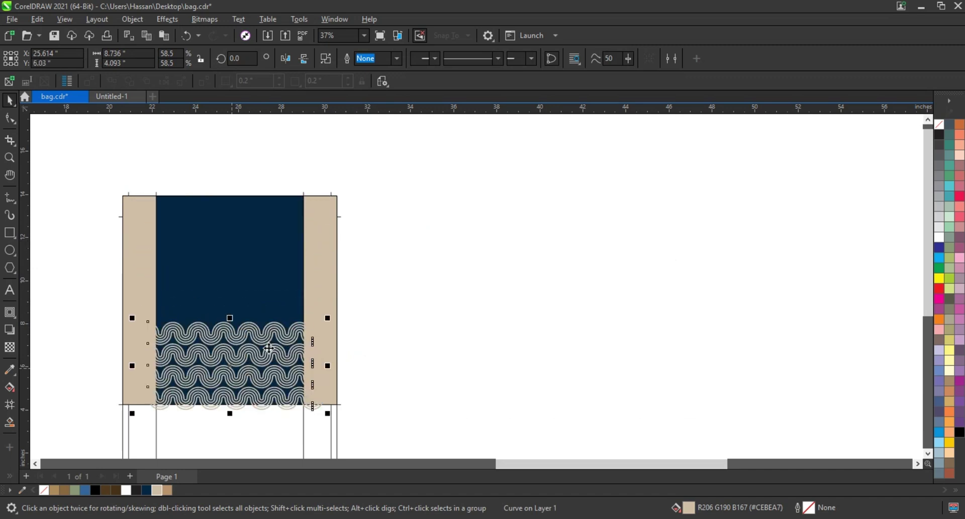
Step: Scale the wave pattern to fit the navy panel's lower edge and copy one wave row to the panel's upper edge
drag(327, 316, 331, 314)
shift+click(283, 293)
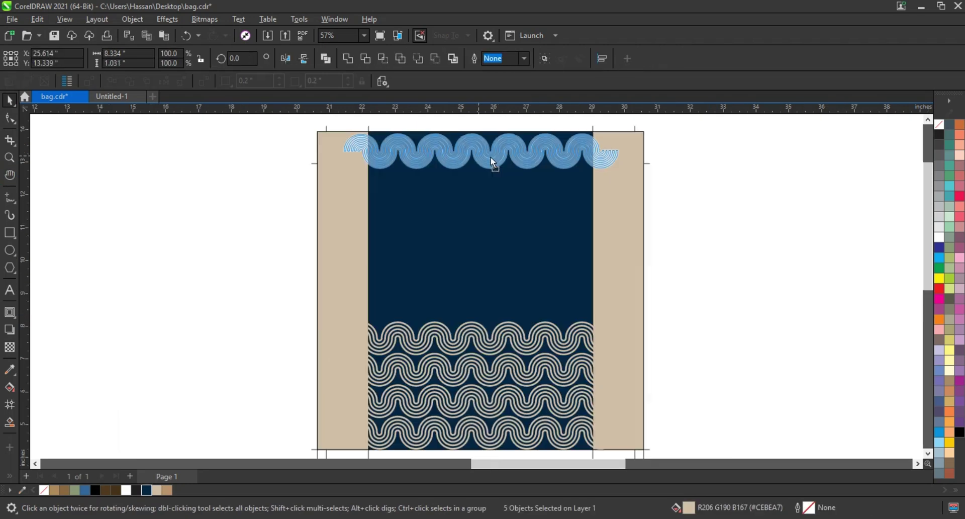
drag(491, 157, 491, 157)
Step: Place the upper wave row and the lower wave pattern inside the navy centre panel as a PowerClip
drag(692, 300, 294, 437)
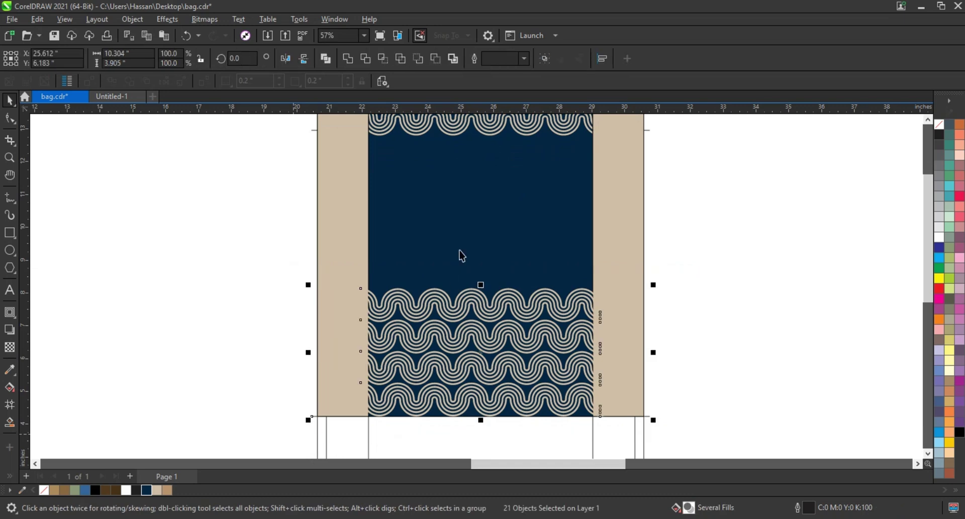
key(ctrl+g)
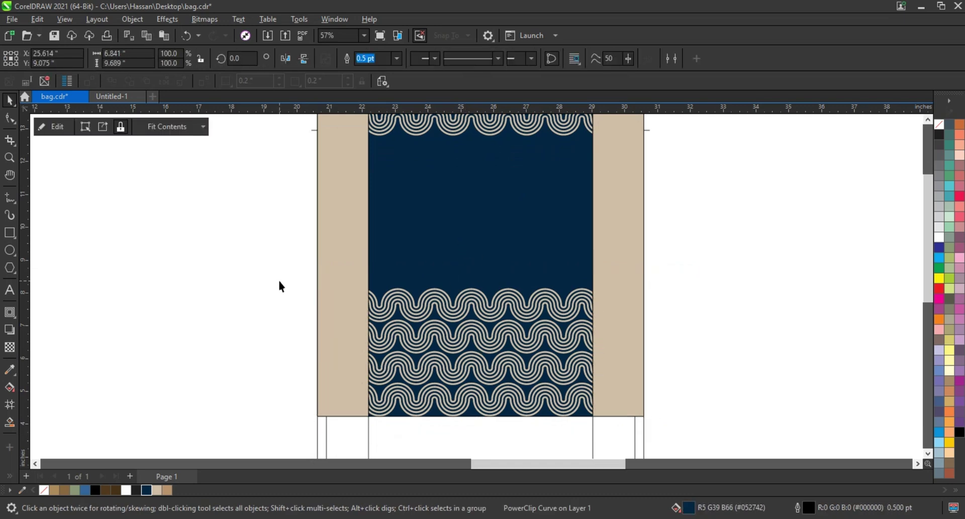
click(278, 282)
scroll(324, 358, down, 1)
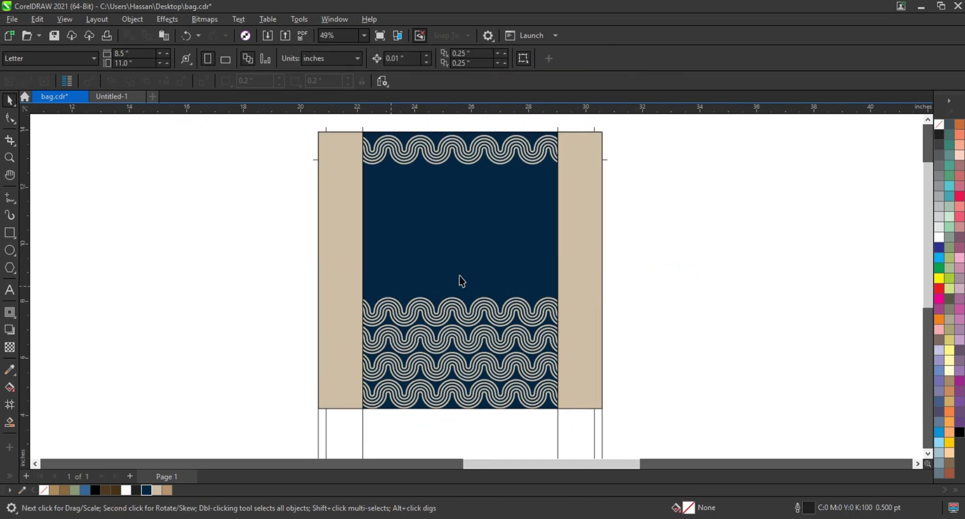
scroll(464, 276, down, 2)
click(481, 398)
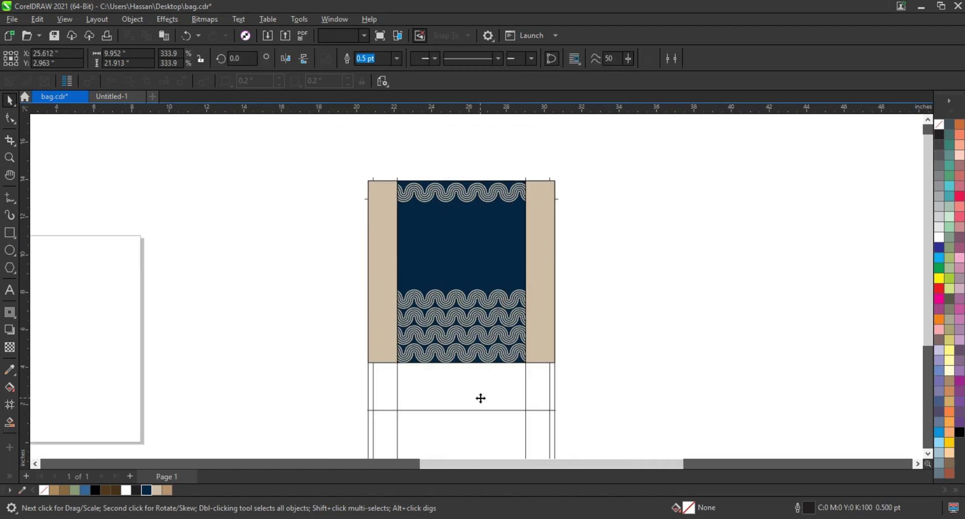
click(617, 370)
scroll(413, 274, down, 3)
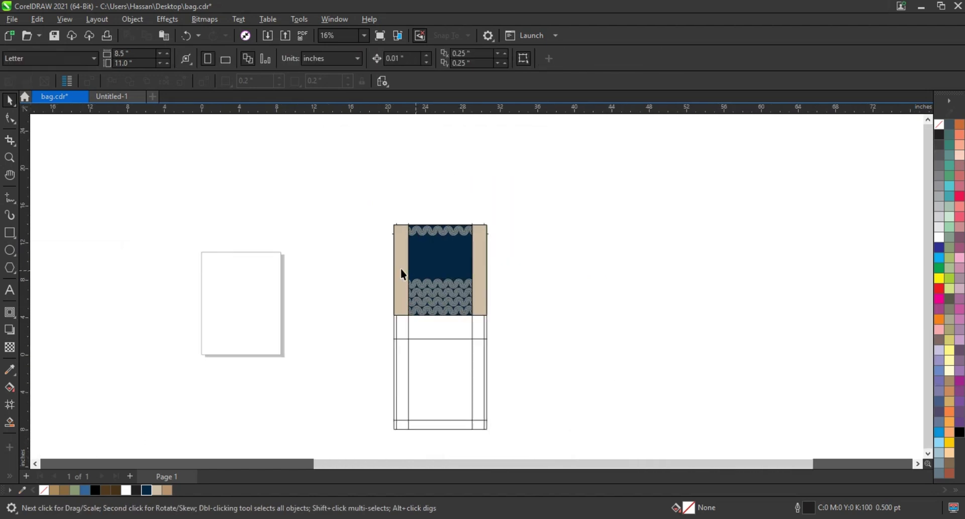
drag(487, 318, 502, 321)
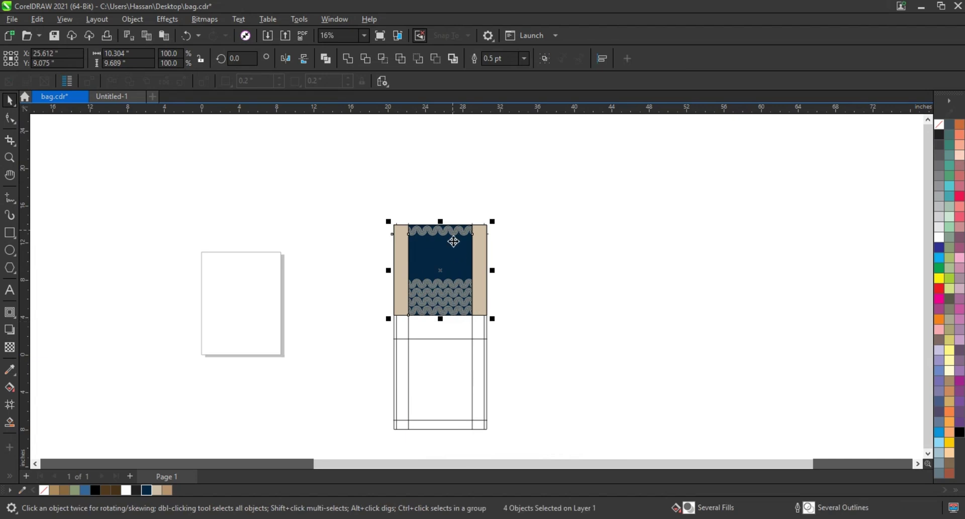
key(shift+F2)
click(226, 240)
Step: Add the artistic text "RB" on the navy panel between the wave bands and set it in bold Times New Roman
click(9, 157)
drag(265, 134, 656, 362)
click(10, 292)
click(416, 296)
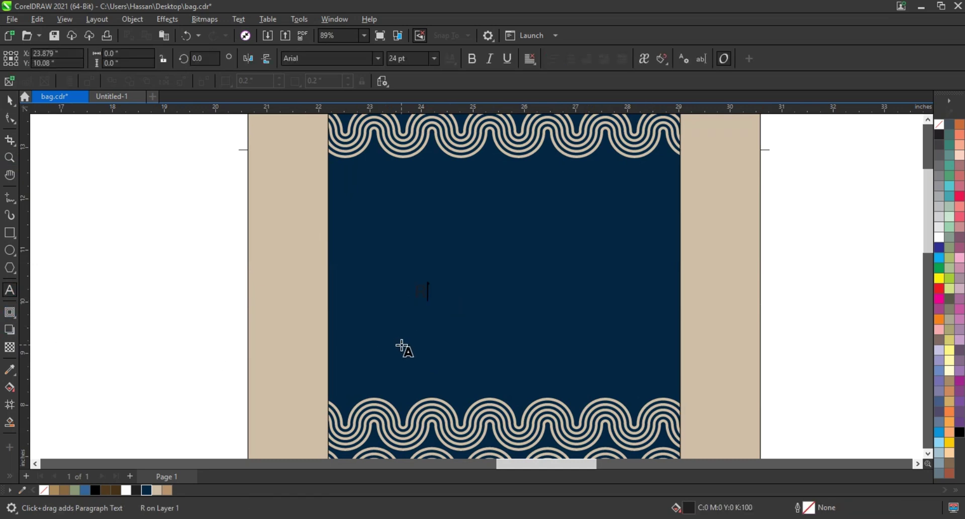
drag(9, 100, 40, 110)
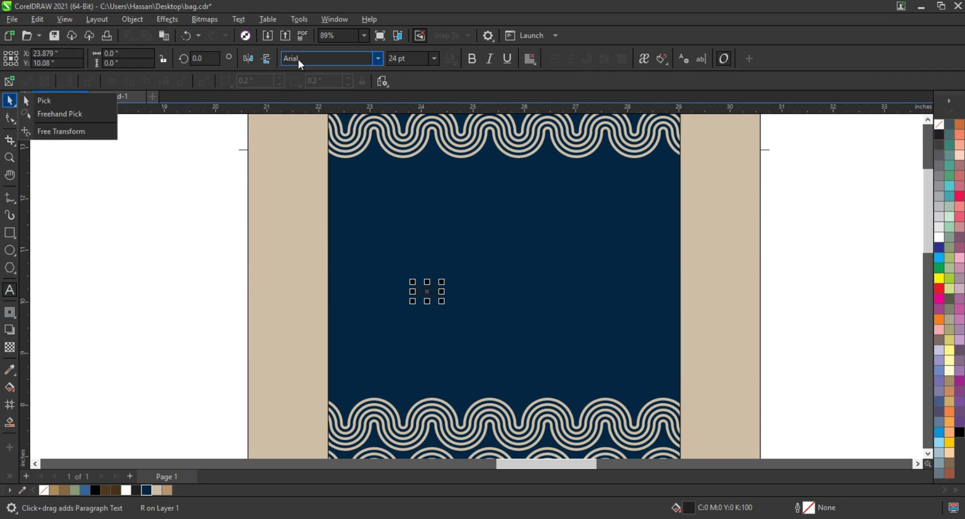
click(104, 102)
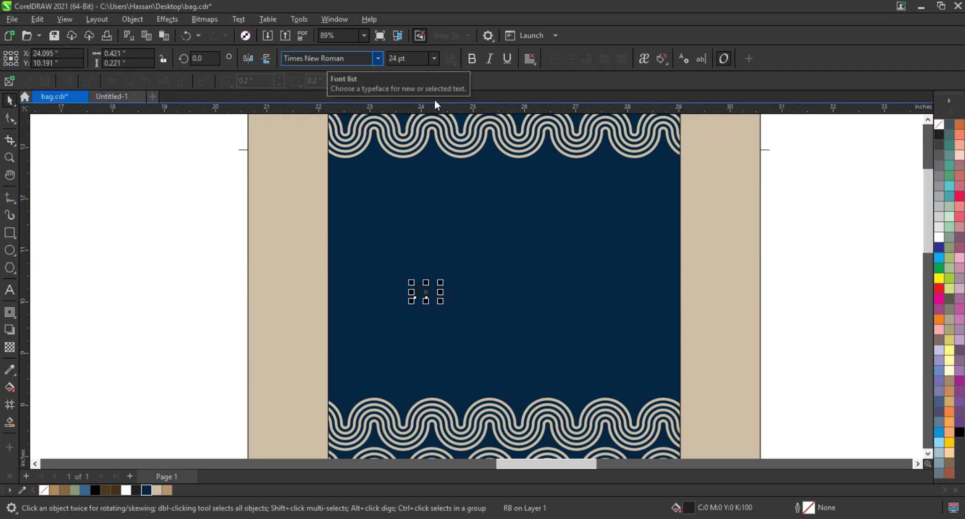
click(472, 59)
Step: Enlarge the RB text to about 125 pt, fill it with the beige colour and move it higher on the navy panel
drag(457, 321, 546, 393)
click(157, 491)
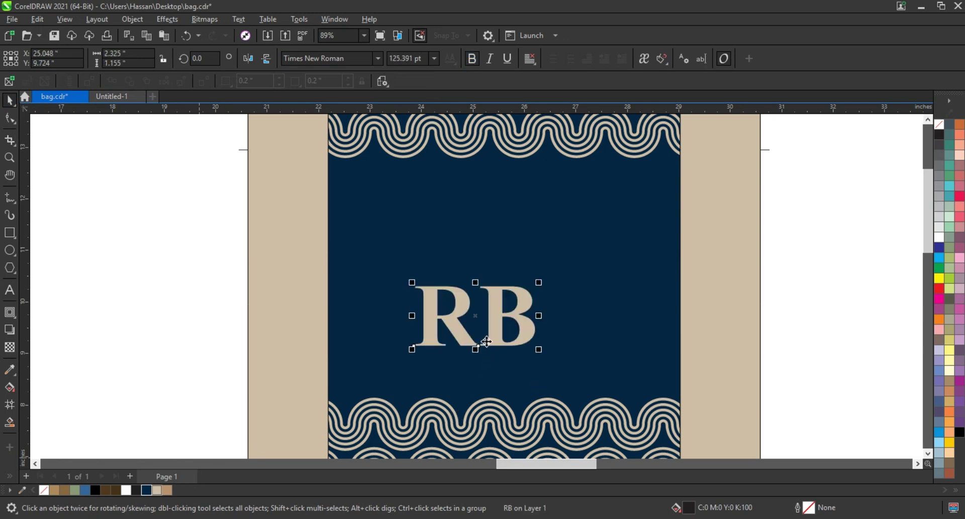
drag(493, 345, 469, 299)
Step: Place a smaller copy of the RB text, about 43 pt, beneath the original and change its wording to "FABRICS & BOTIQUES"
right_click(513, 261)
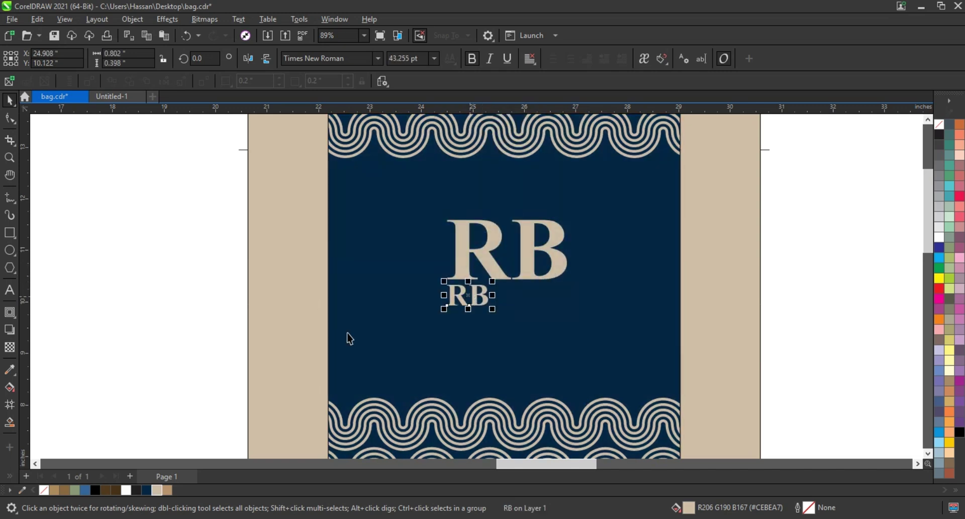
click(10, 290)
key(ctrl+a)
text(F)
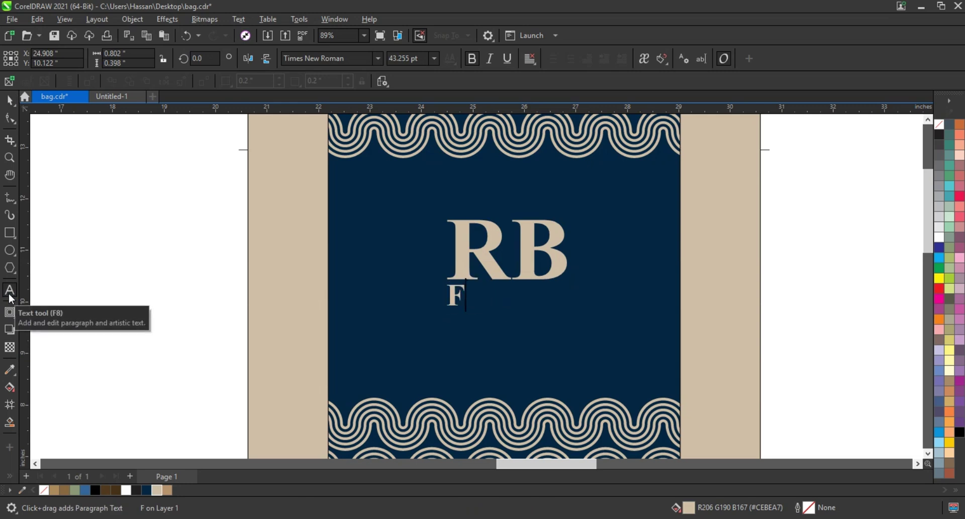
text(ABRICS & BOT)
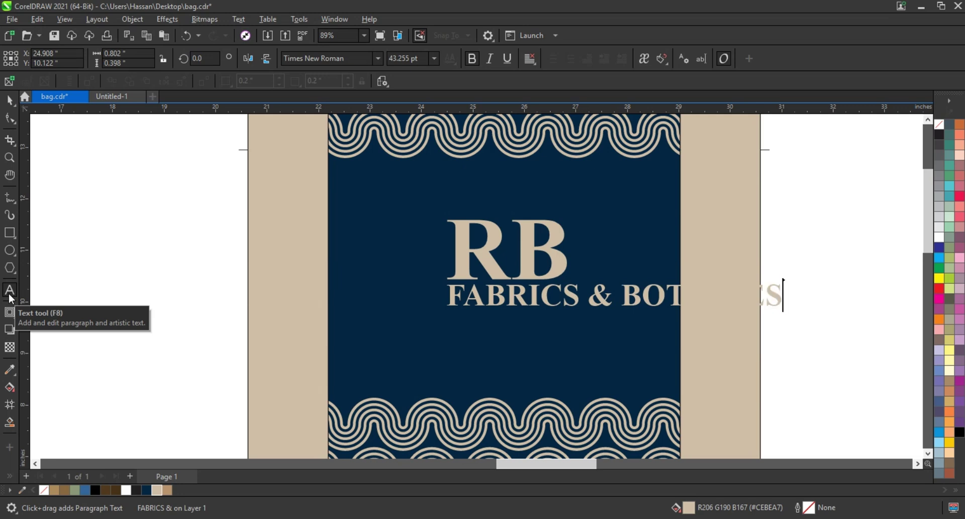
Step: Scale the "FABRICS & BOTIQUES" tagline down to about 16.8 pt and position it directly beneath the RB letters
click(10, 100)
drag(786, 315, 593, 332)
mouse_move(559, 292)
mouse_down()
mouse_move(552, 295)
mouse_move(614, 318)
mouse_move(586, 321)
mouse_move(549, 297)
mouse_up()
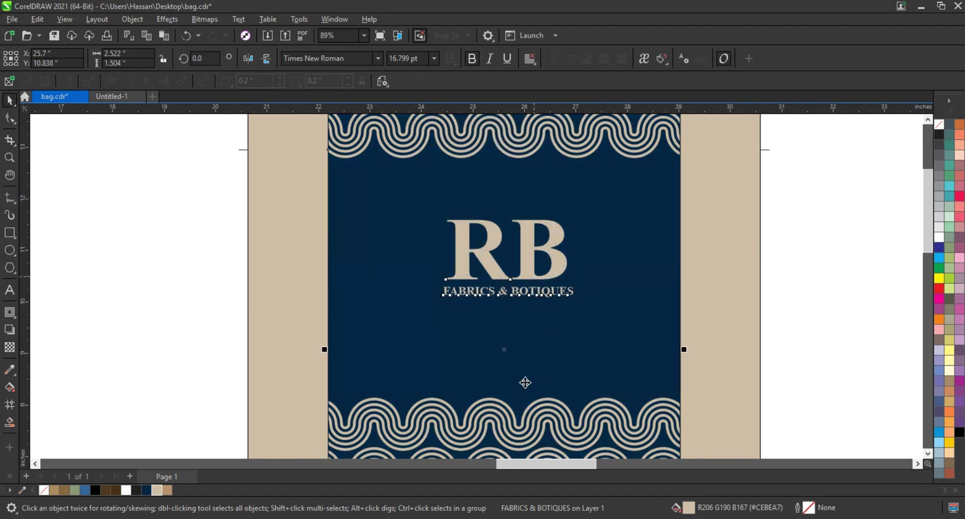
Step: Centre the RB lettering and tagline on the navy panel between the wave bands and enlarge them slightly
click(524, 381)
scroll(472, 325, down, 2)
drag(712, 245, 411, 336)
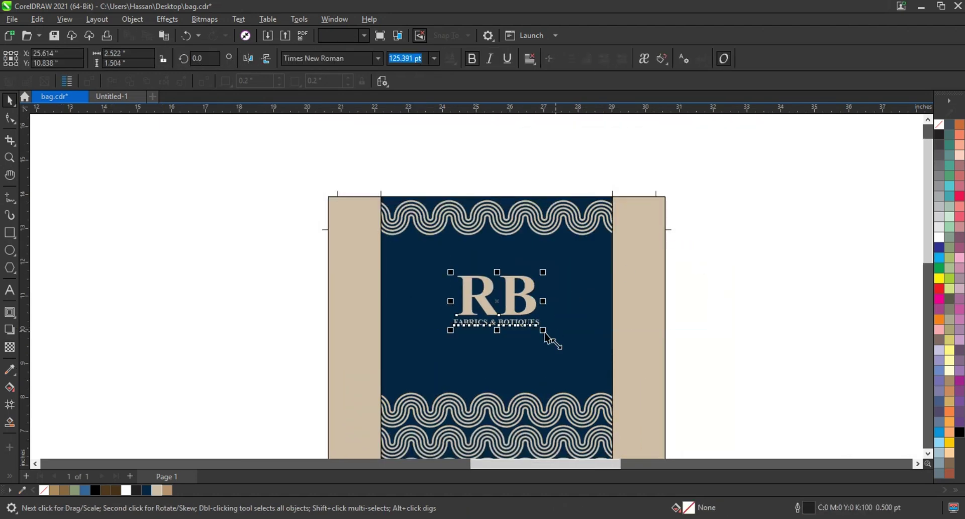
drag(517, 315, 511, 328)
click(716, 300)
drag(674, 271, 433, 358)
drag(548, 289, 550, 289)
click(710, 312)
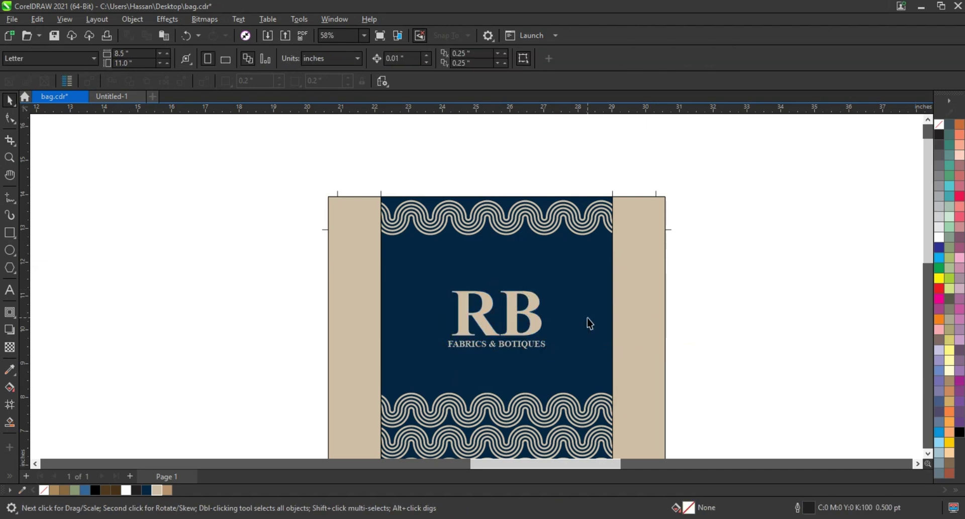
Step: Group the whole front design and place a vertically mirrored copy at the lower end of the bag layout
click(589, 321)
scroll(556, 242, down, 2)
key(Escape)
scroll(556, 261, down, 2)
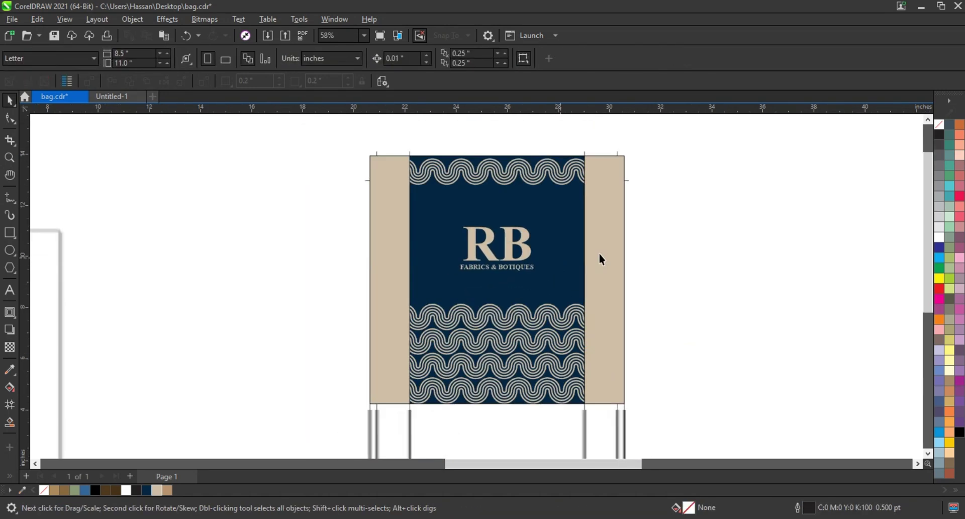
drag(362, 139, 632, 406)
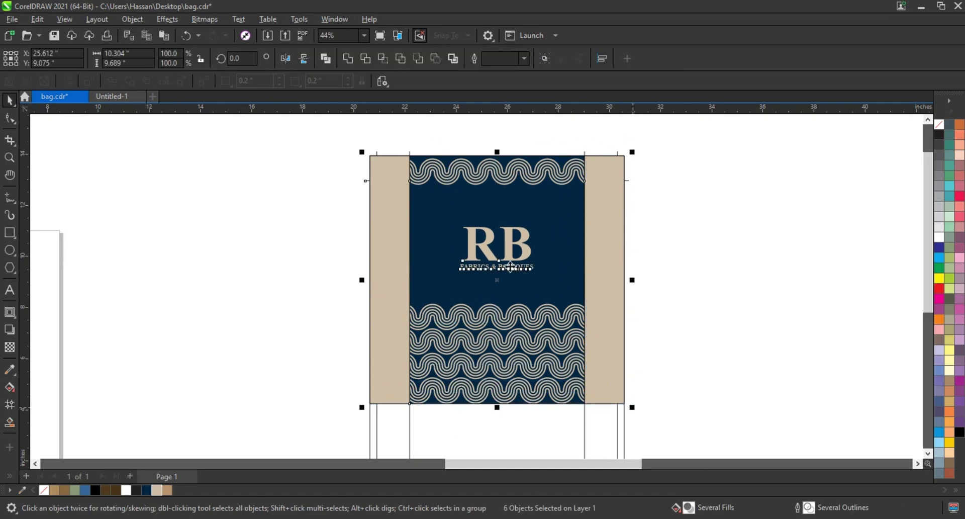
scroll(455, 187, down, 2)
drag(478, 172, 479, 419)
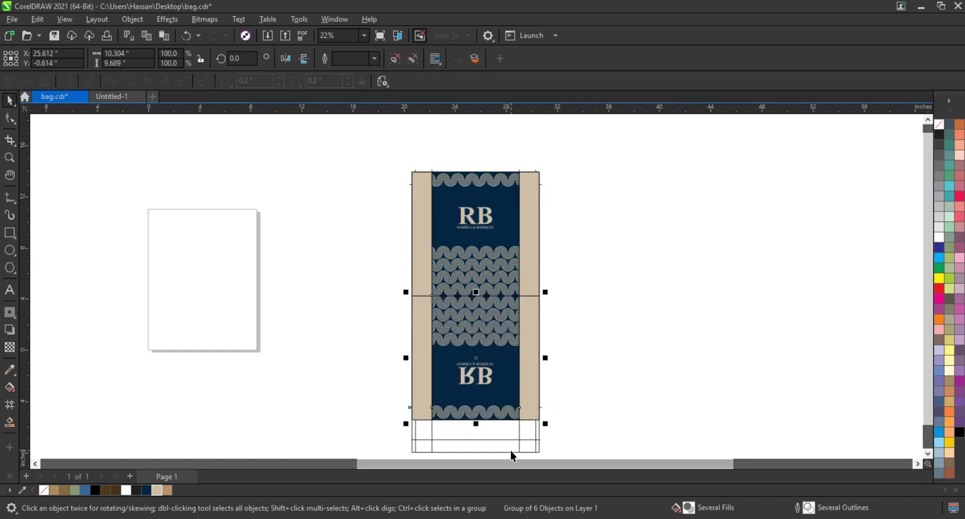
click(205, 276)
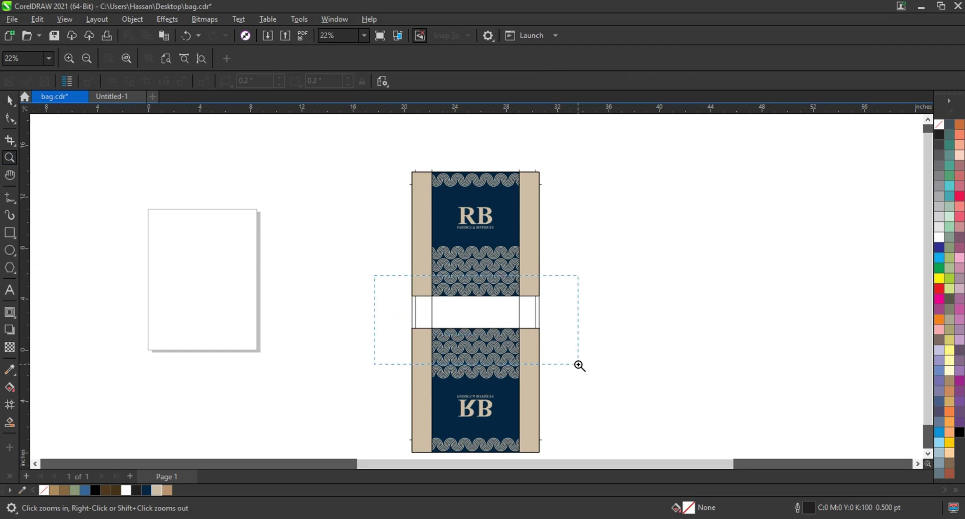
Step: Create Smart Fill shapes in all five empty sections of the base strip between the front and back designs
drag(579, 365, 579, 365)
click(10, 422)
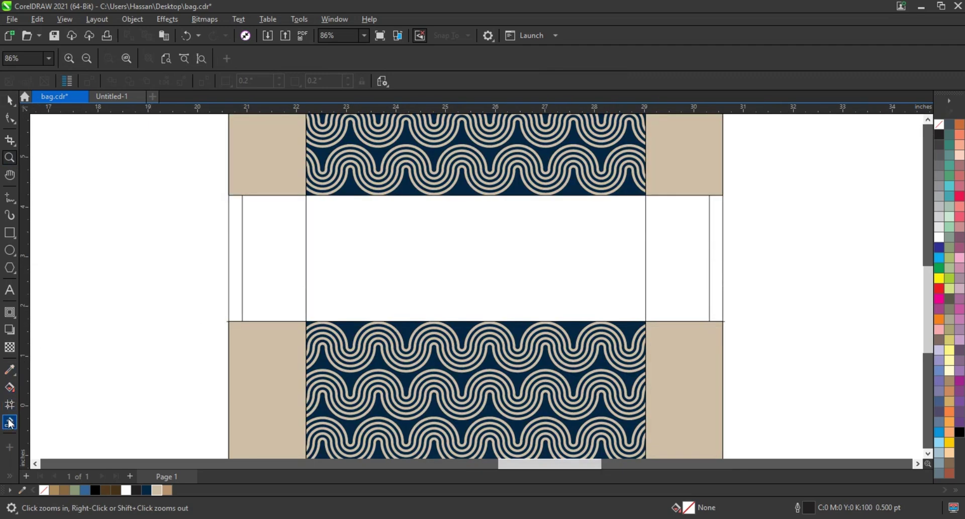
click(240, 265)
click(255, 264)
click(448, 277)
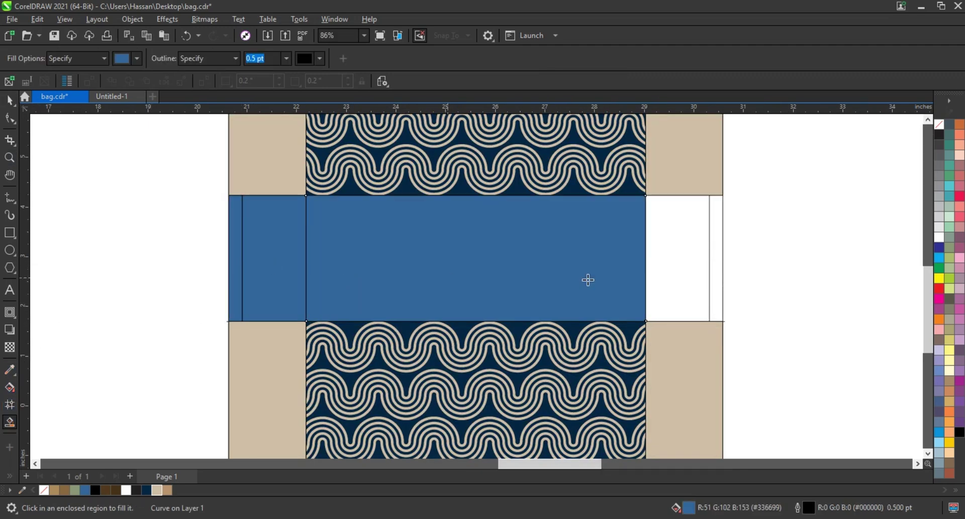
click(666, 273)
click(712, 273)
Step: Weld each narrow outer strip to its adjacent side section at both ends of the blue base strip
click(9, 100)
click(237, 248)
shift+click(280, 252)
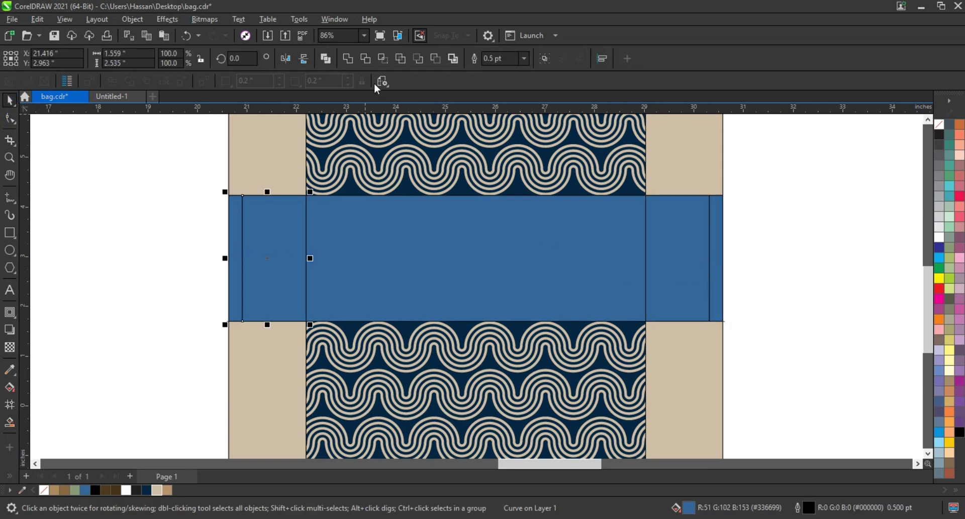
click(347, 59)
click(481, 269)
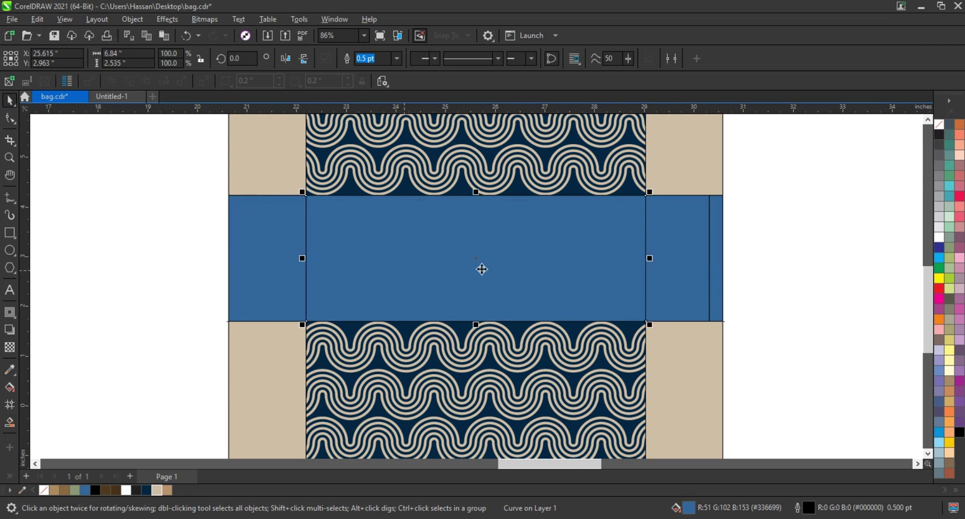
click(682, 262)
shift+click(717, 250)
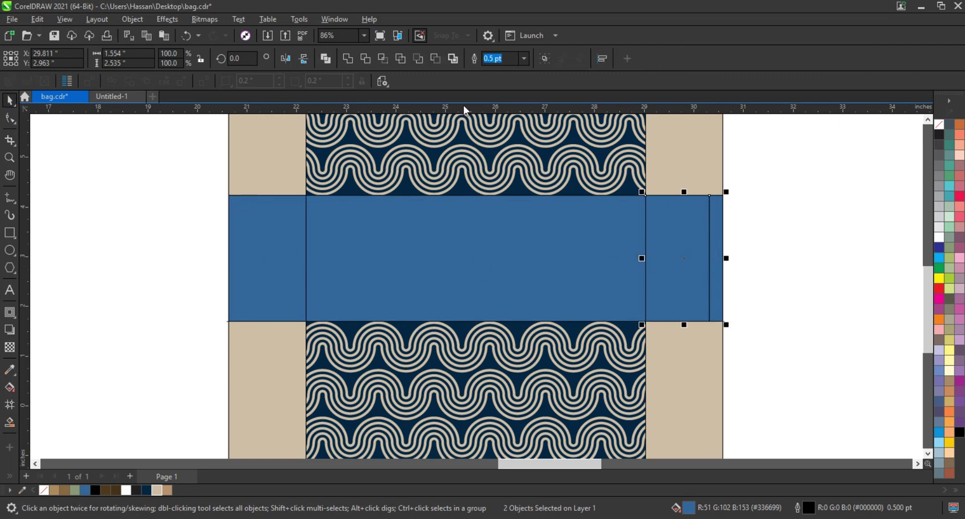
click(348, 58)
Step: Fill the base strip's centre section with navy and its two side sections with beige
click(396, 251)
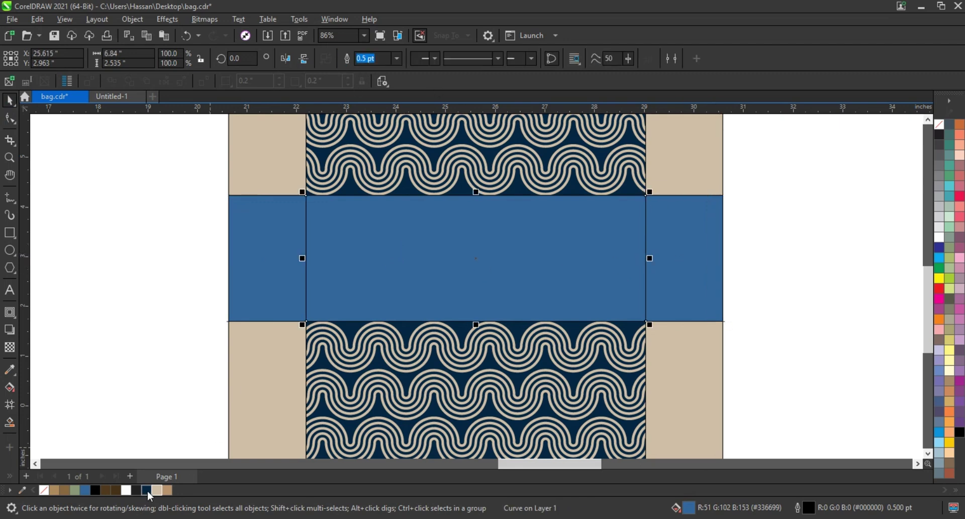
click(147, 492)
click(296, 271)
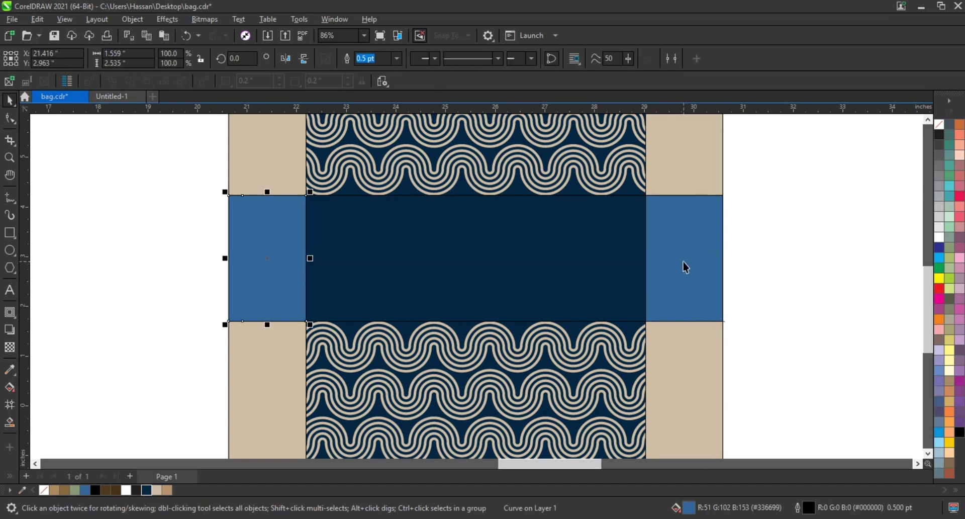
click(684, 263)
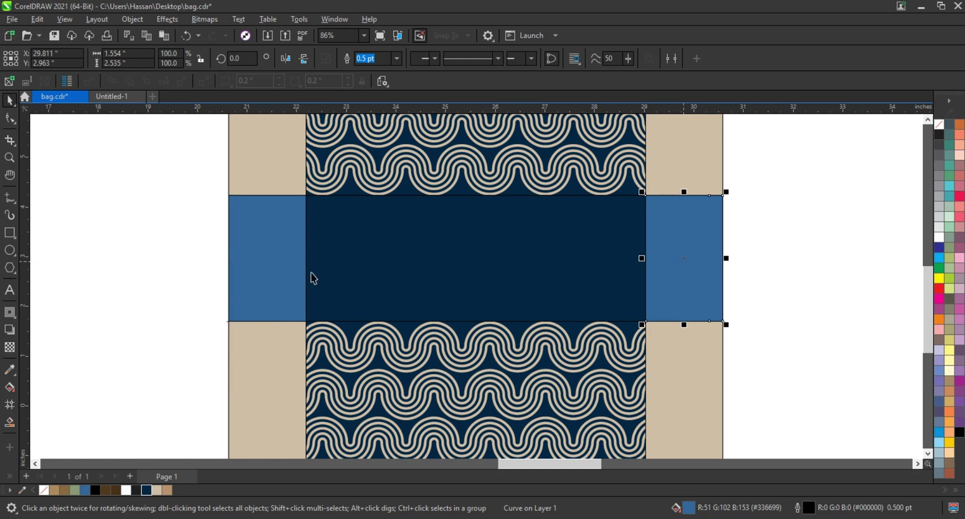
shift+click(276, 273)
click(157, 490)
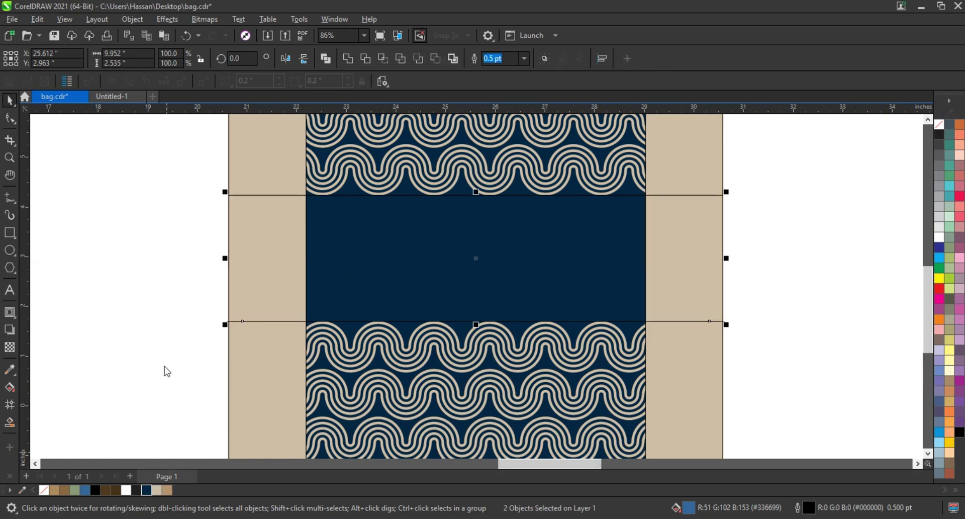
Step: Review the complete bag layout, then examine the front panel in a full-screen preview
click(166, 380)
scroll(236, 352, down, 5)
drag(375, 453, 372, 454)
key(shift+F2)
click(395, 253)
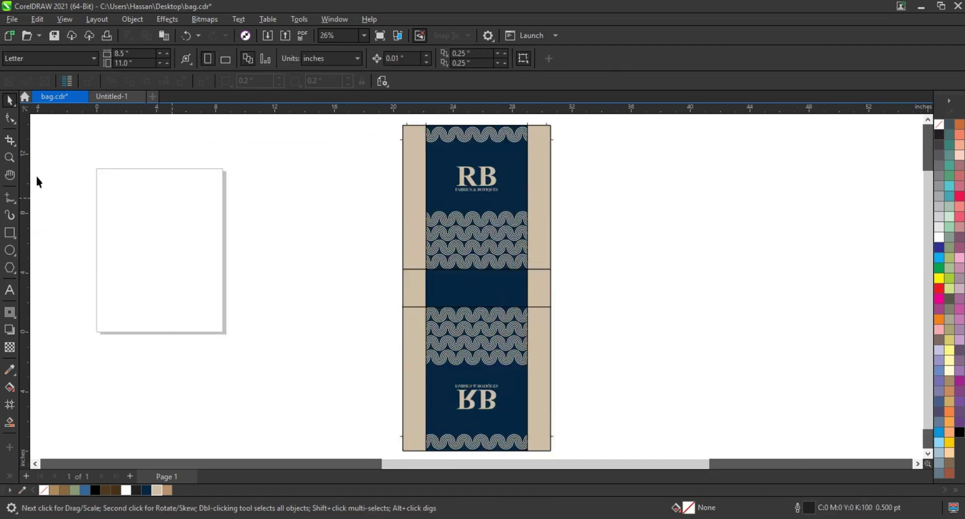
click(9, 157)
drag(391, 122, 568, 308)
key(F9)
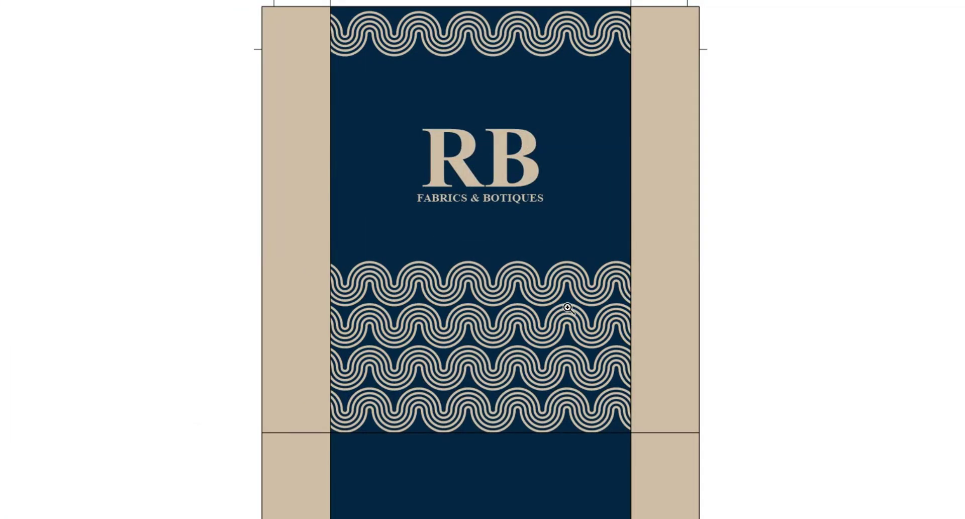
key(F9)
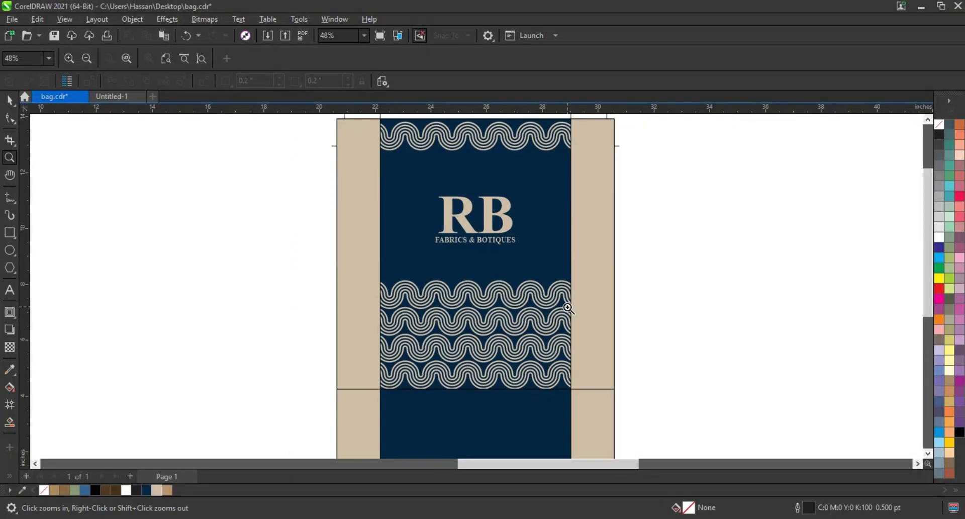